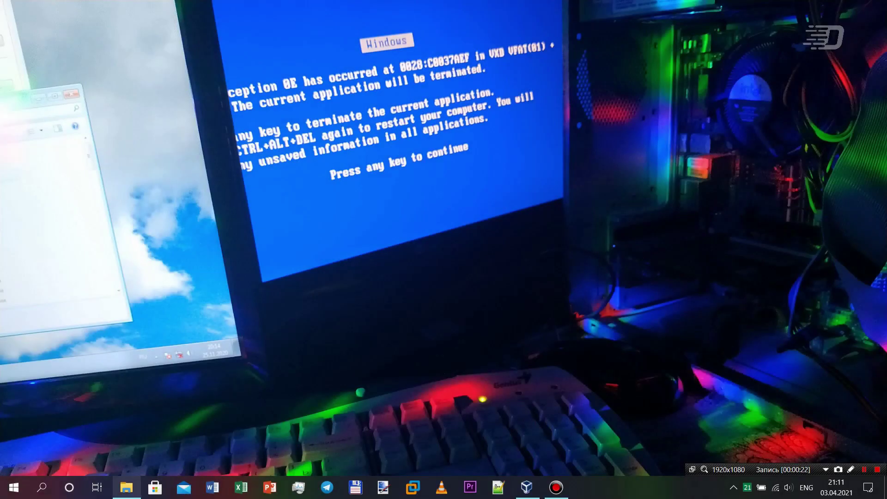
Check the file size of the Windows7x86_supernano_final image in the Windows 7Nano folder through its properties.
click(124, 429)
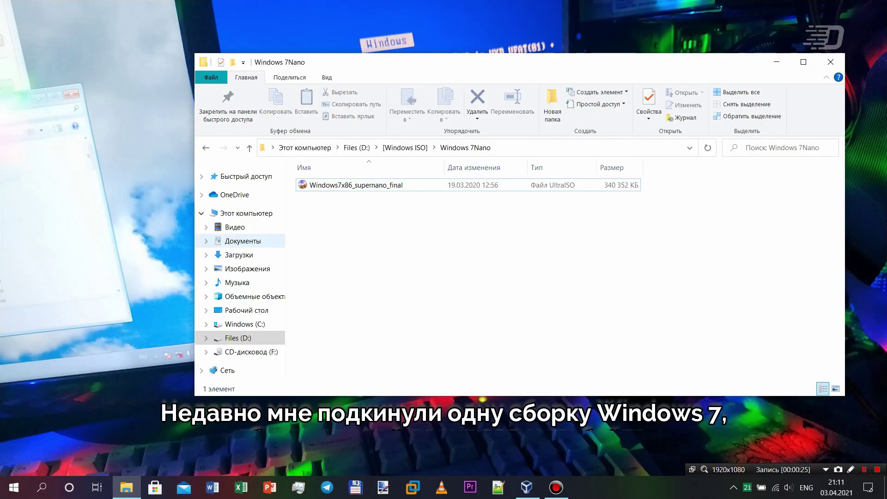
drag(462, 62, 426, 55)
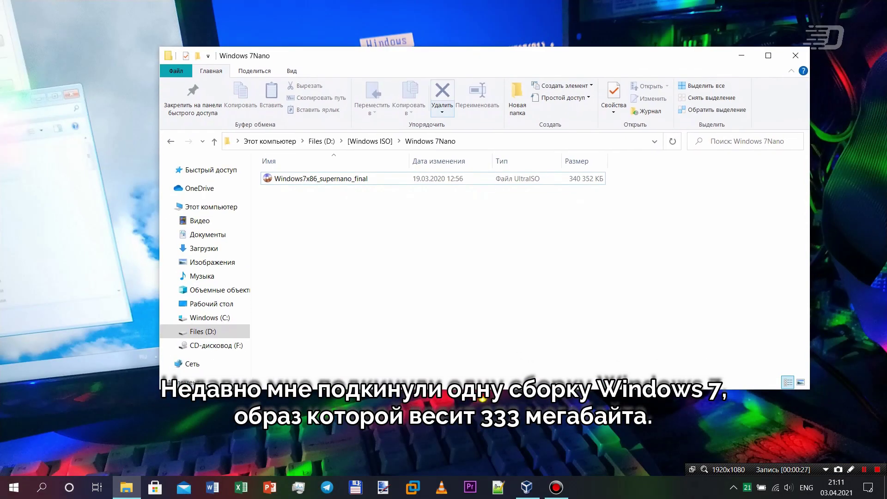
click(320, 178)
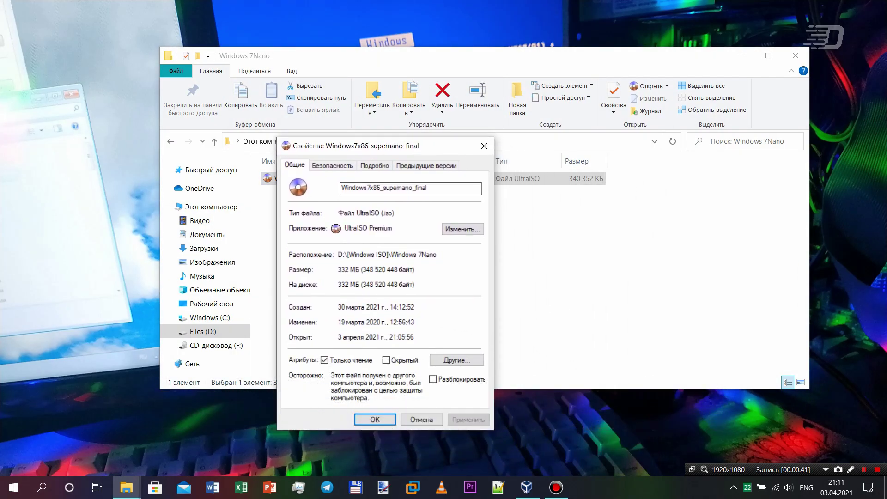
double_click(354, 269)
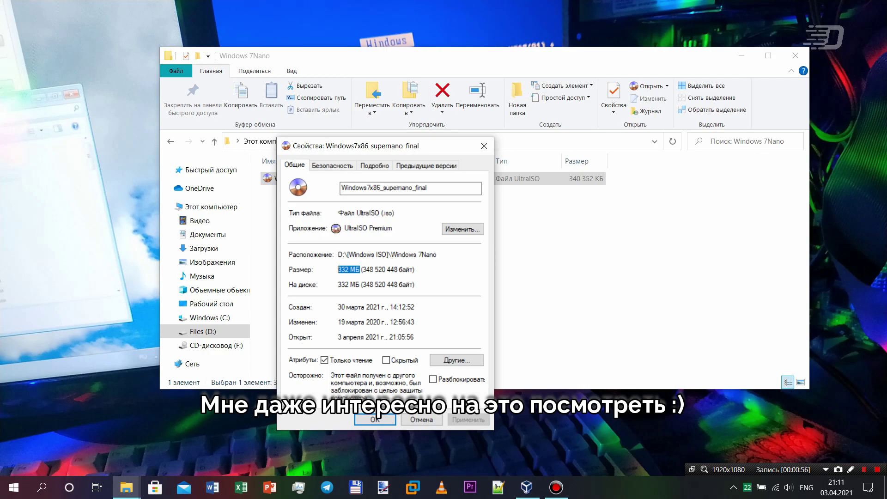
click(374, 420)
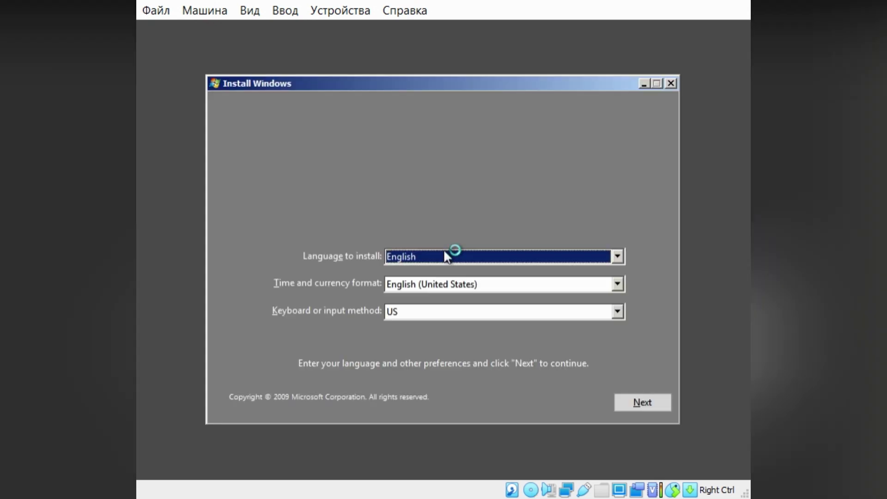
Review the available installation languages, time and currency formats, and keyboard layouts, keeping the preset choices.
click(619, 255)
click(619, 255)
click(619, 284)
click(618, 283)
click(617, 311)
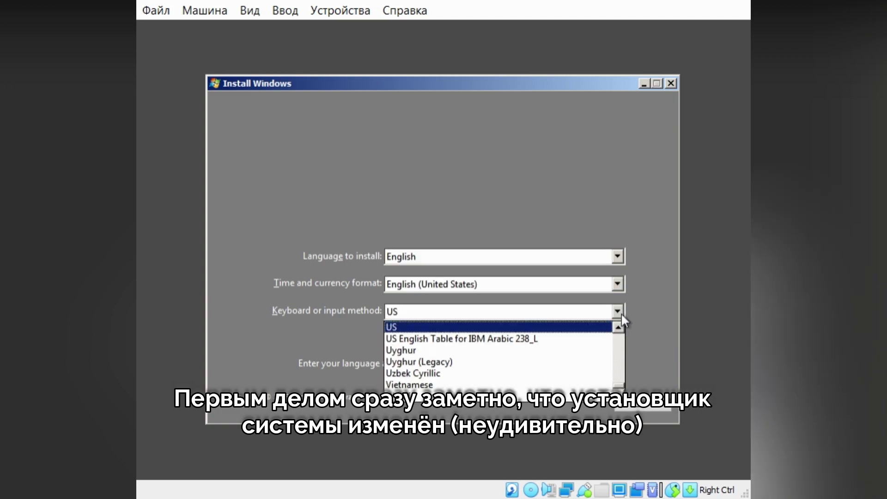
click(617, 311)
Open a command prompt over the installer and query the system version with ver and winver.
key(shift+F10)
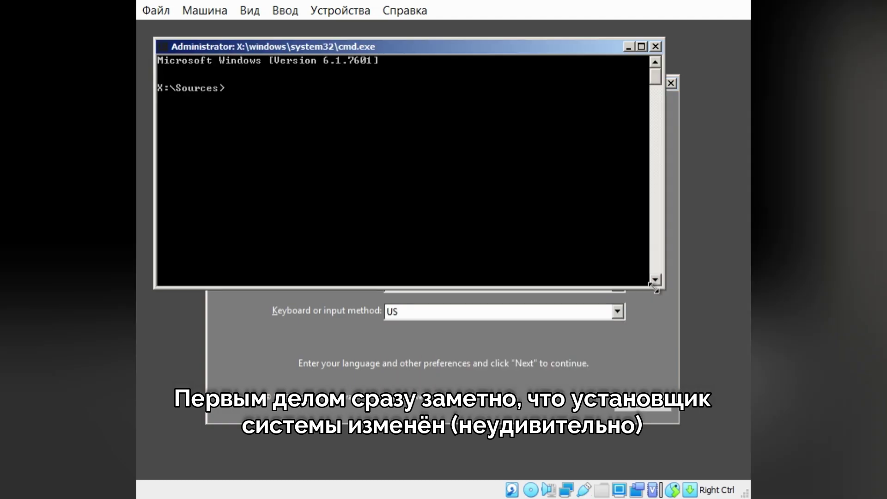
text(ver)
key(Return)
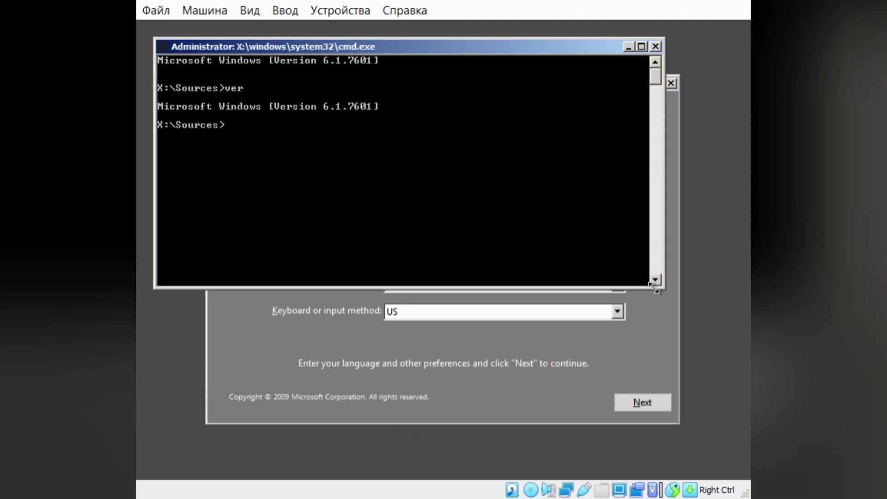
text(winver)
key(Return)
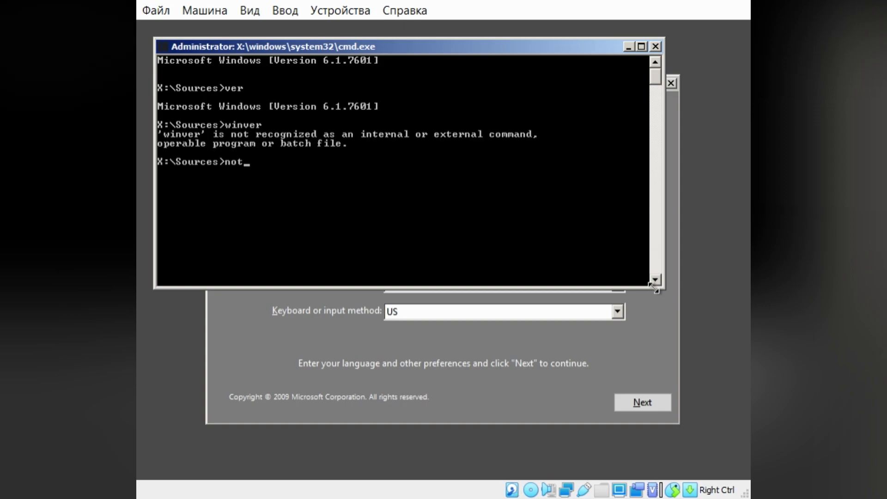
Launch Notepad with the notepad command, enter "hello world!!!", view its version information, and close it.
key(Return)
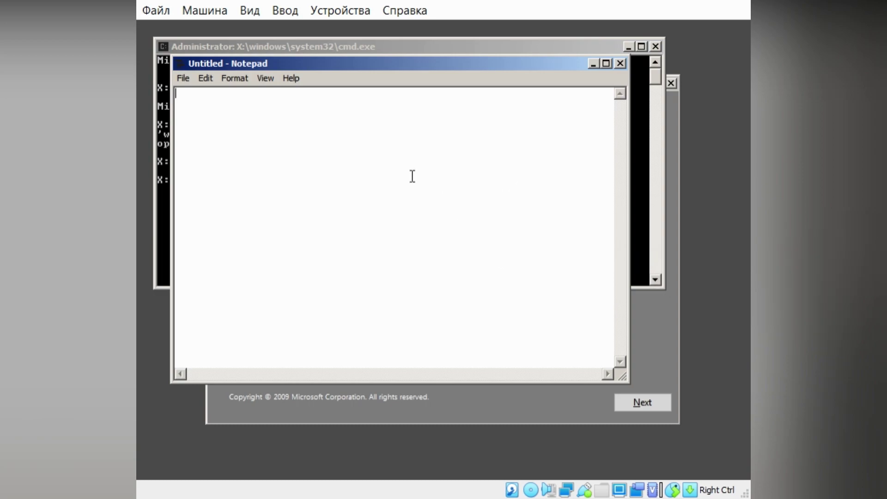
text(hello  world!!!)
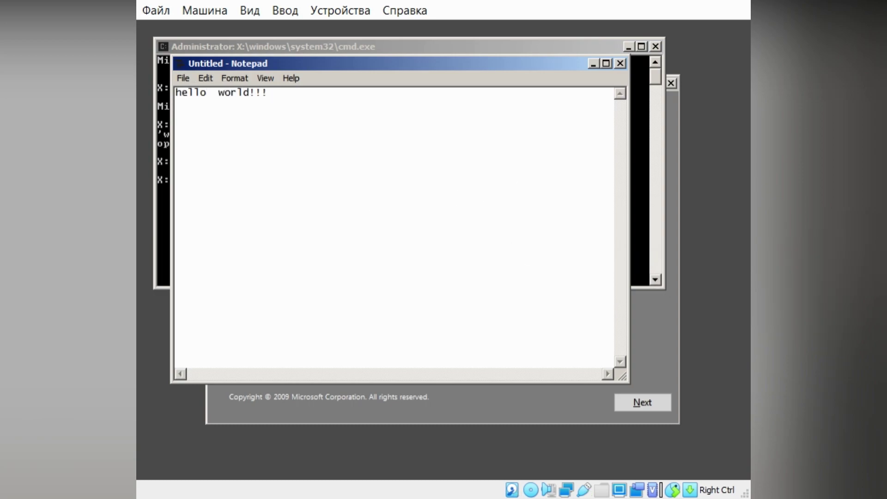
click(292, 78)
click(323, 111)
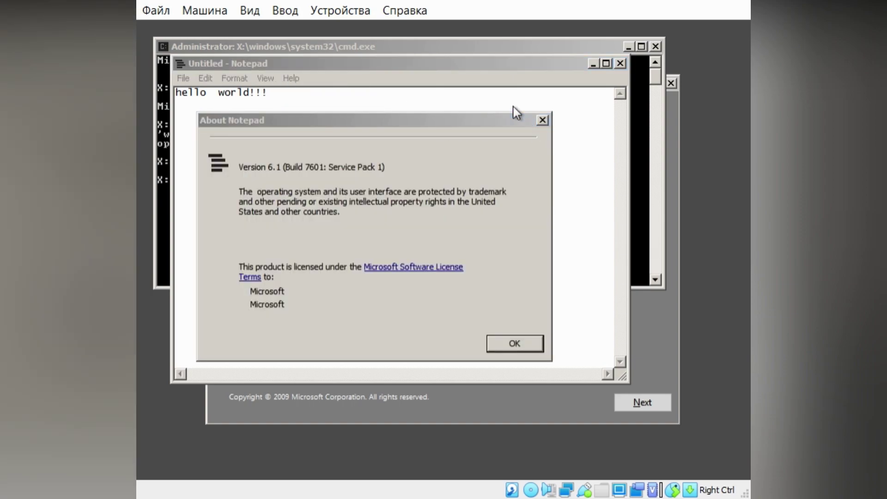
click(542, 120)
click(620, 64)
click(494, 270)
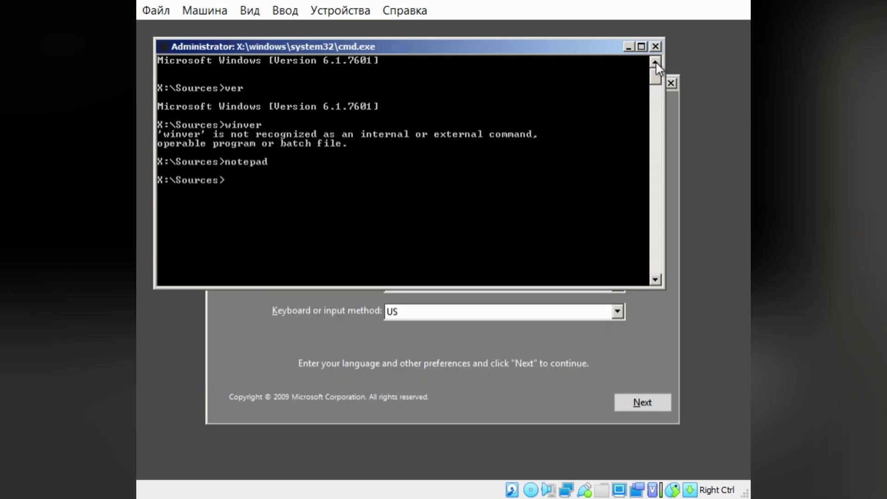
Close the command prompt and start the Windows installation with the preset English language and US keyboard.
click(655, 47)
click(647, 410)
click(481, 247)
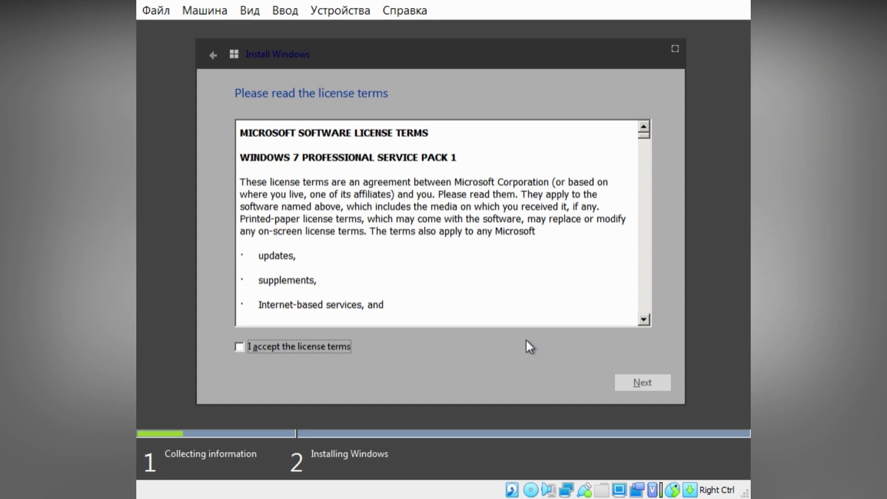
Accept the Windows 7 Professional license terms and choose the custom installation type.
drag(279, 279, 278, 304)
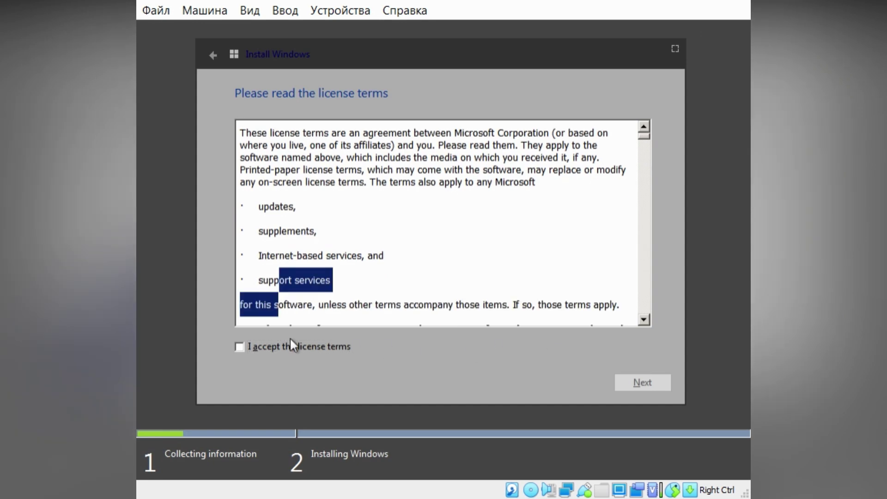
click(343, 346)
mouse_move(643, 135)
mouse_down()
mouse_move(650, 194)
mouse_move(650, 151)
mouse_up()
scroll(649, 152, down, 15)
click(641, 382)
click(432, 263)
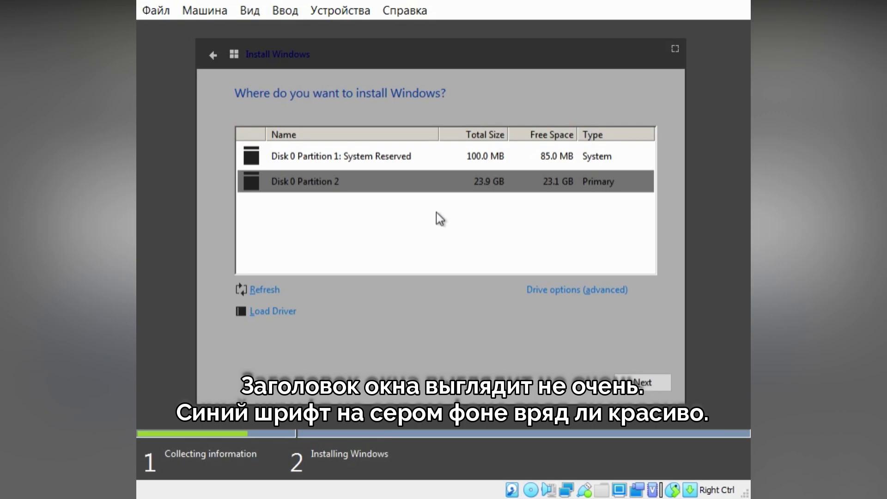
Delete both Disk 0 partitions with the advanced drive options, then install Windows on that disk and restart.
click(577, 289)
click(369, 289)
click(554, 295)
click(445, 166)
click(370, 290)
click(533, 311)
click(633, 382)
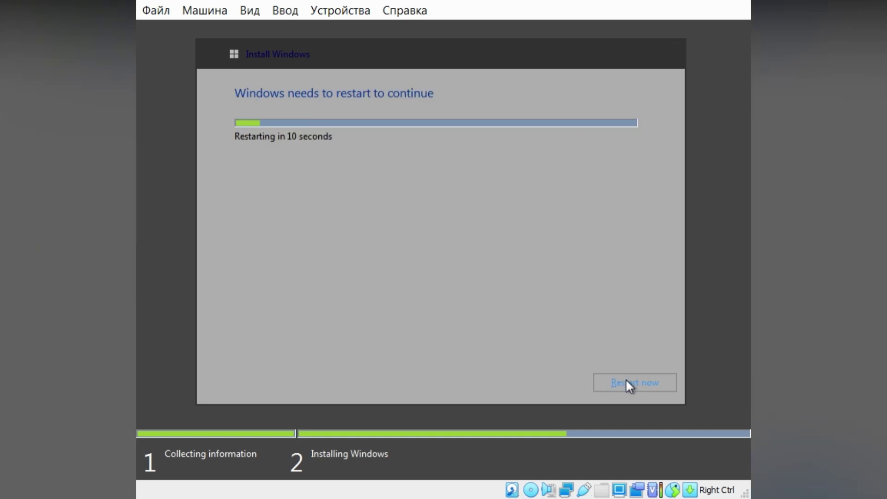
click(626, 382)
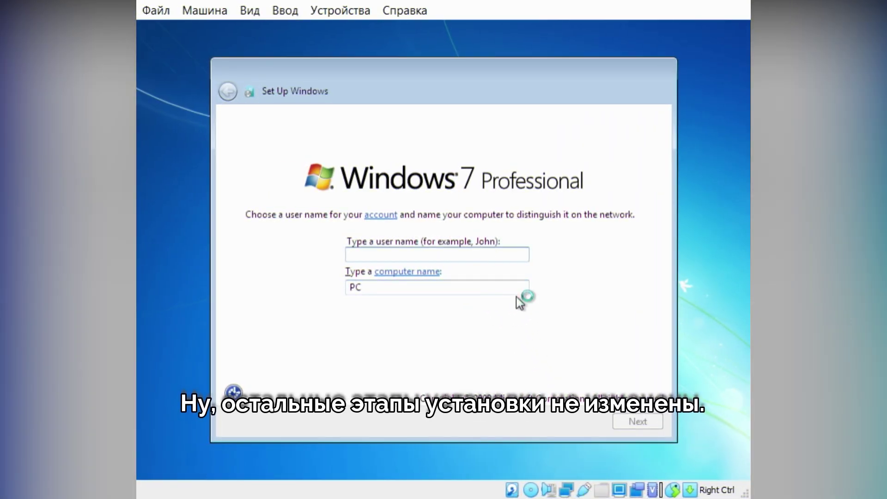
Enter the account's user name and set the computer name to sdgfishdogsdklg.
text(Danielk)
key(Tab)
text(sdgfishdog)
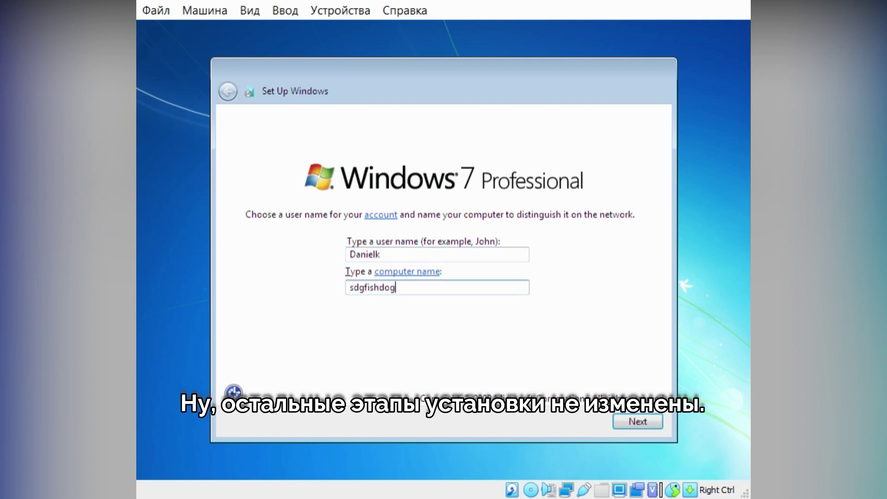
text(sdklg)
double_click(484, 252)
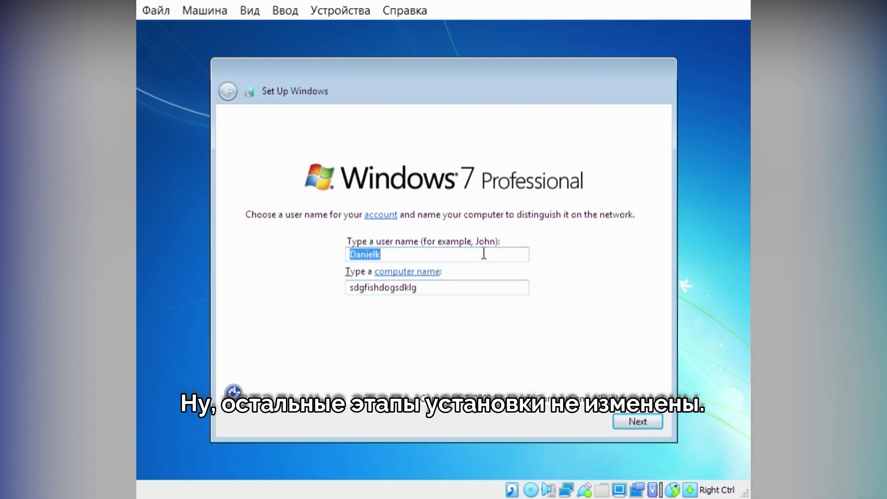
key(Return)
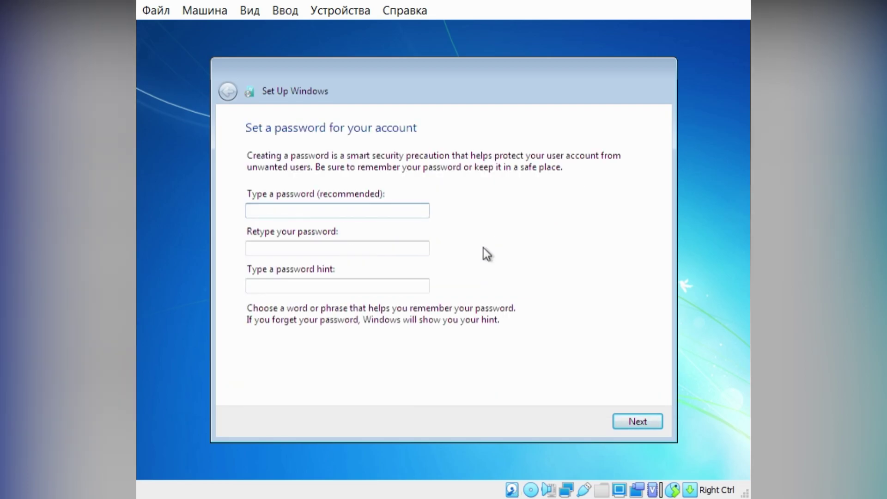
Skip the account password, choose an update option, and accept the Pacific Time zone and date settings.
key(Return)
click(421, 291)
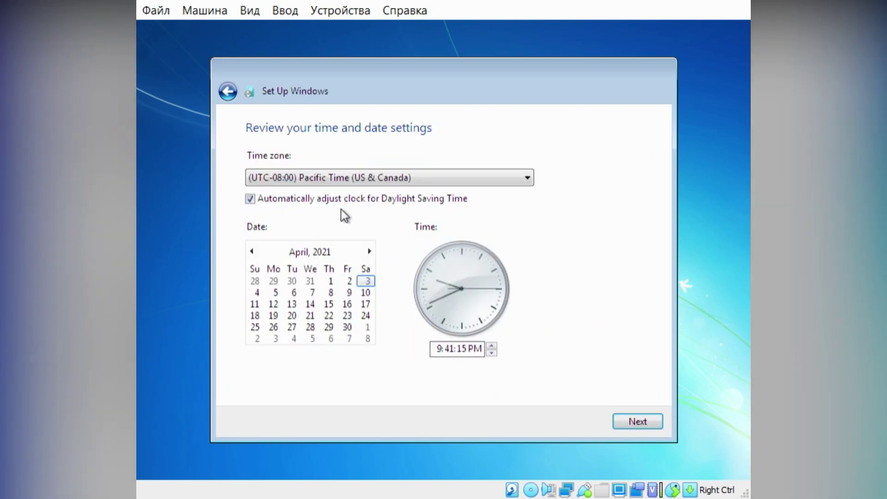
click(637, 423)
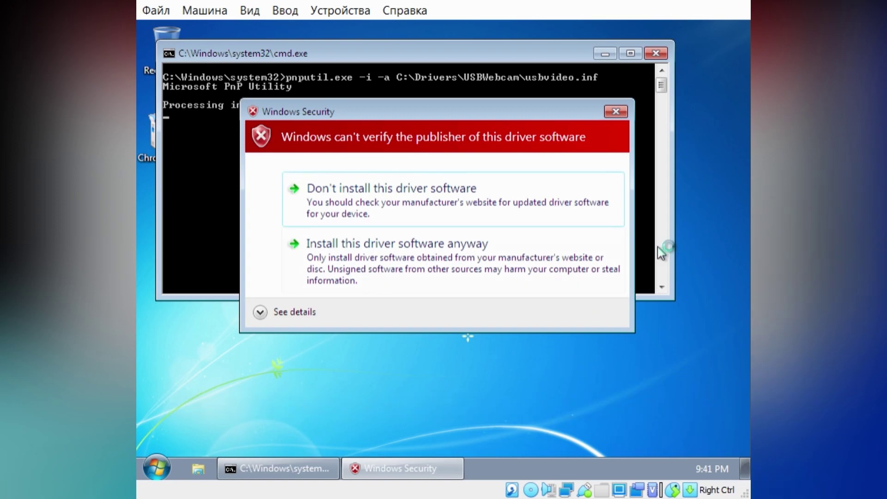
Dismiss the automatic driver installation without installing the driver, and move the ChromeSetup desktop file to the Recycle Bin.
click(656, 54)
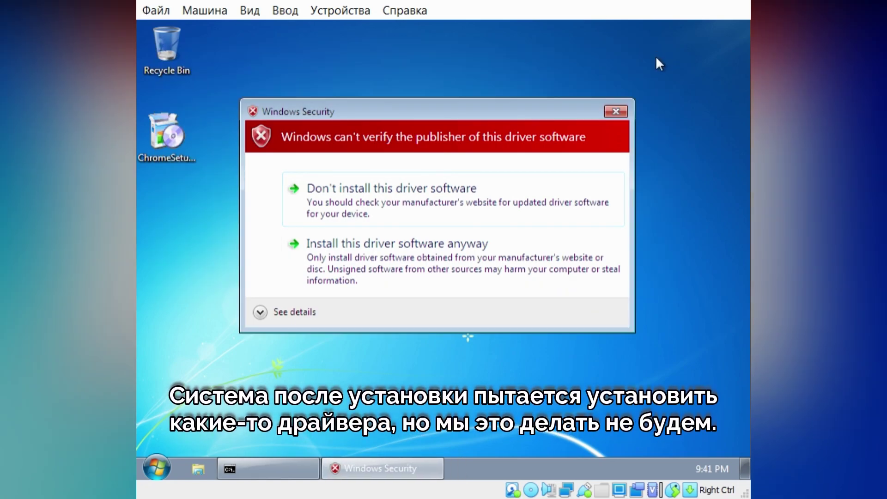
click(619, 111)
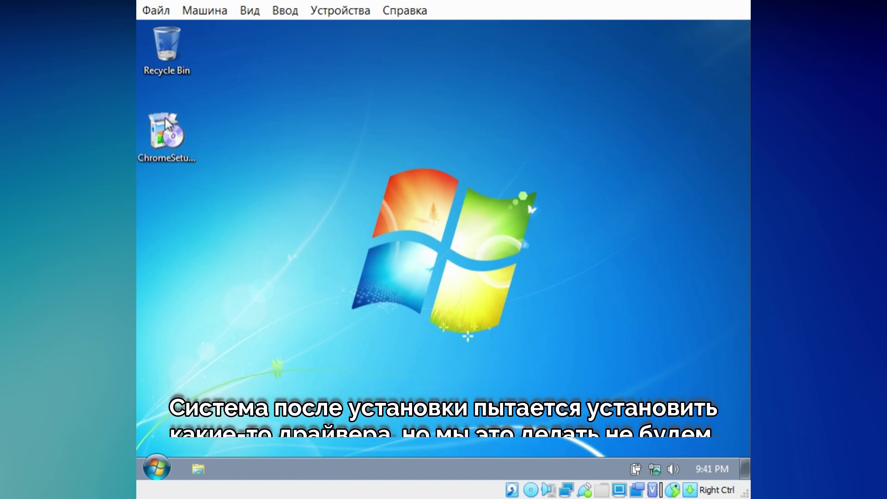
drag(196, 150, 185, 63)
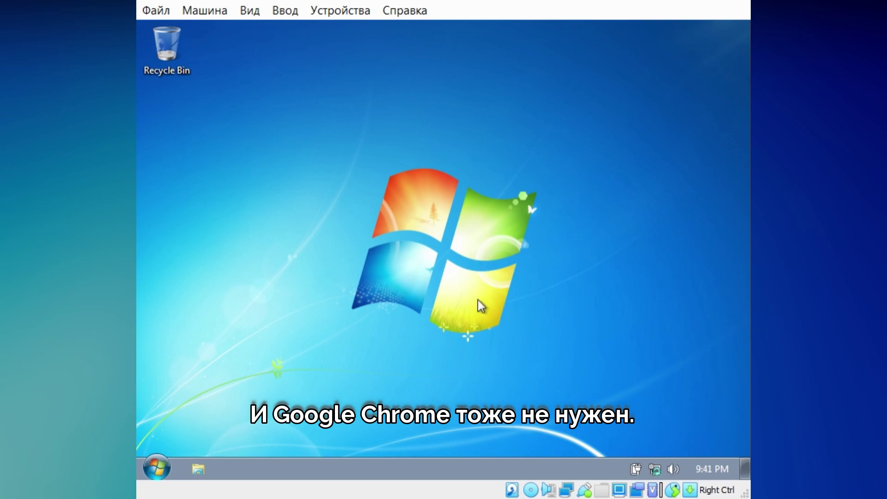
Examine which programs are included in the Startup, Maintenance, Games and Accessories groups.
click(156, 468)
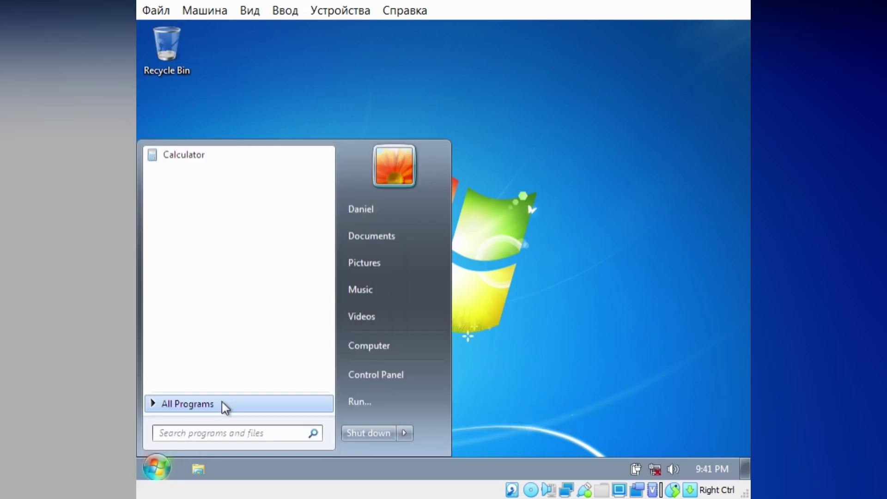
click(222, 403)
click(186, 212)
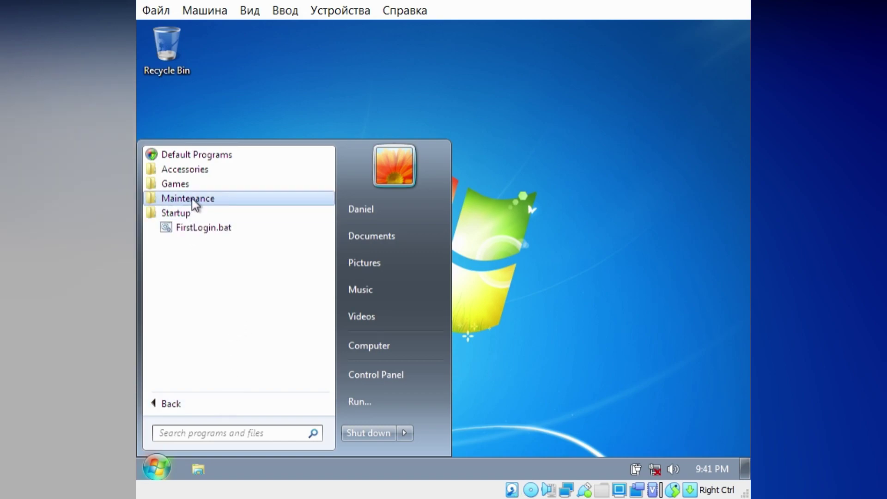
click(192, 198)
click(190, 182)
click(184, 169)
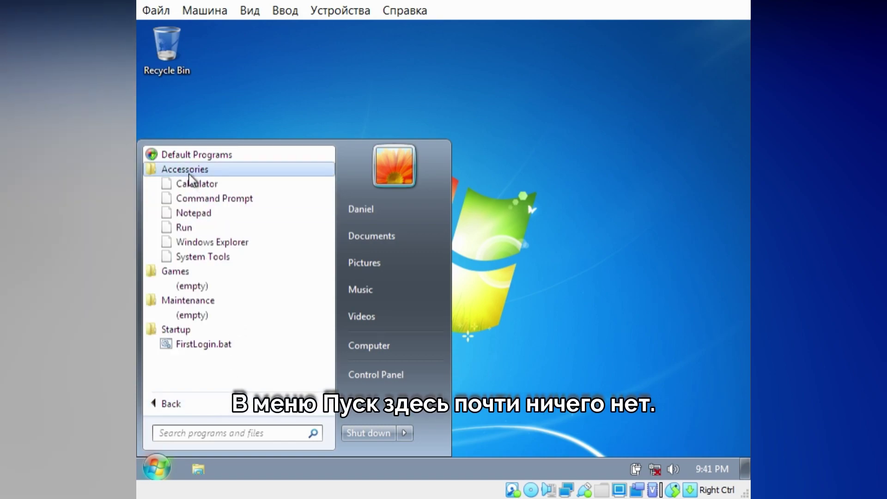
drag(207, 244, 231, 175)
scroll(232, 321, down, 2)
scroll(231, 311, up, 2)
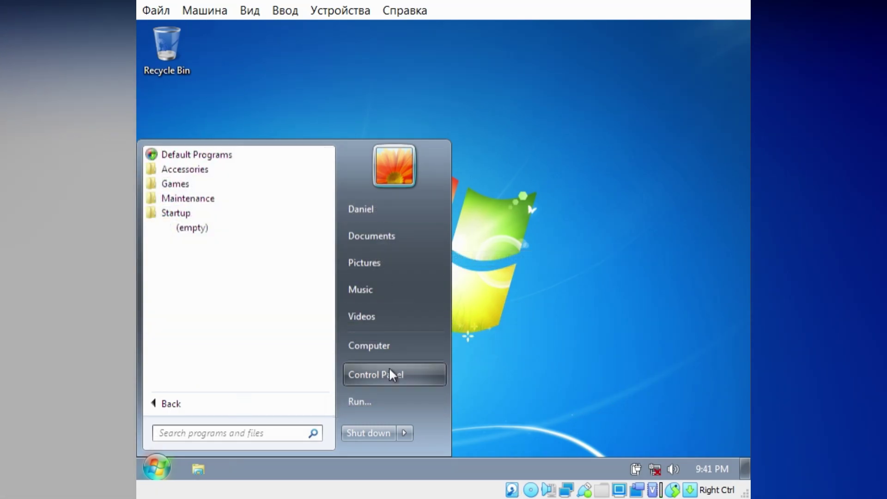
Open Control Panel and display its items as large icons.
click(389, 372)
click(653, 87)
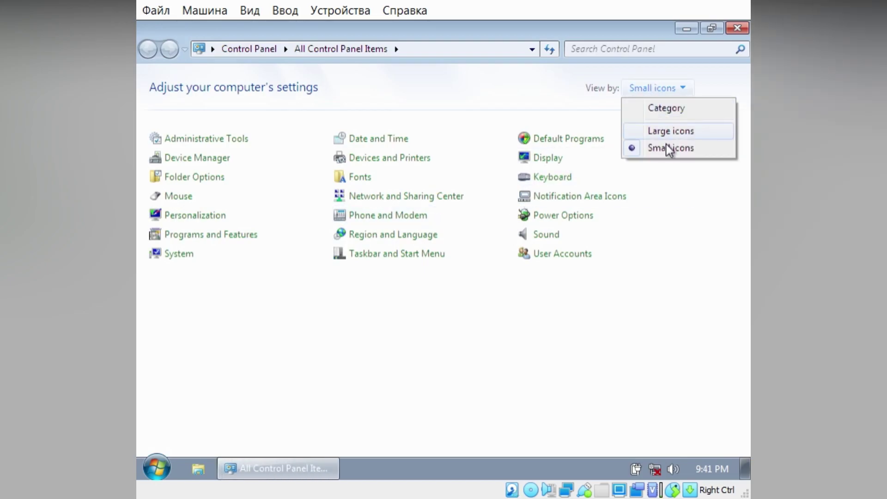
click(666, 132)
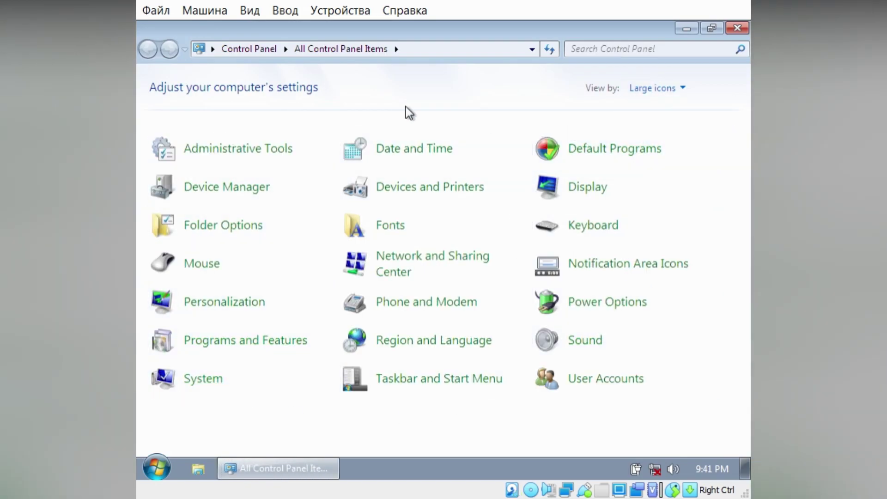
Look through the Aero, Basic and High Contrast themes available in the Personalization settings.
click(210, 301)
scroll(505, 201, down, 3)
scroll(505, 204, up, 5)
scroll(505, 188, down, 3)
scroll(500, 198, up, 3)
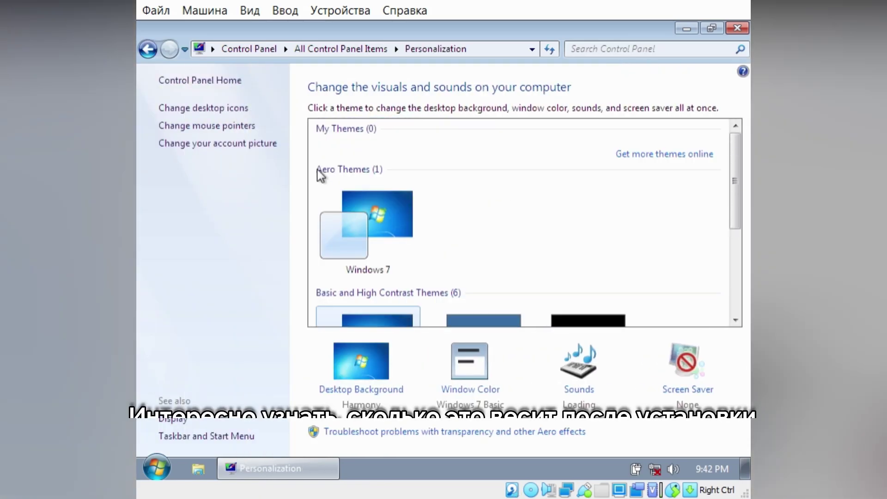
Go to the Computer location and select Local Disk (C:) to check its used space.
click(149, 50)
click(285, 49)
click(212, 49)
click(237, 121)
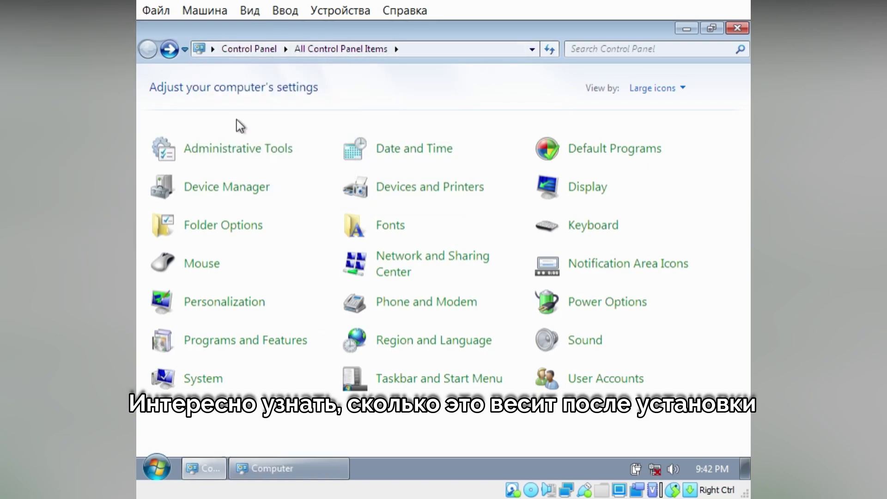
click(442, 133)
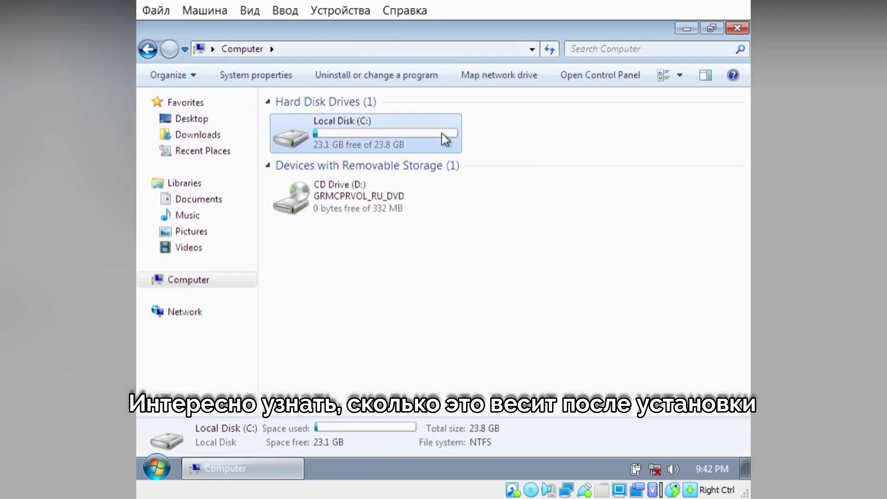
Open the properties of Local Disk (C:) to check its used space.
right_click(393, 134)
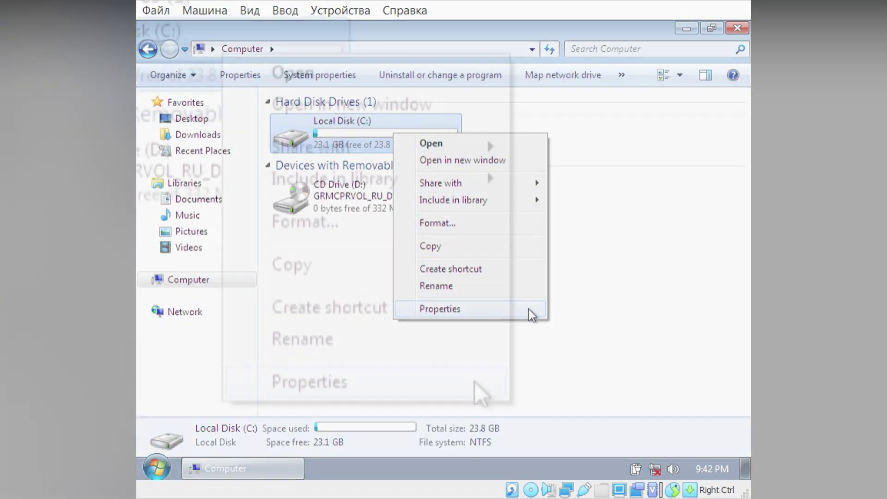
click(529, 310)
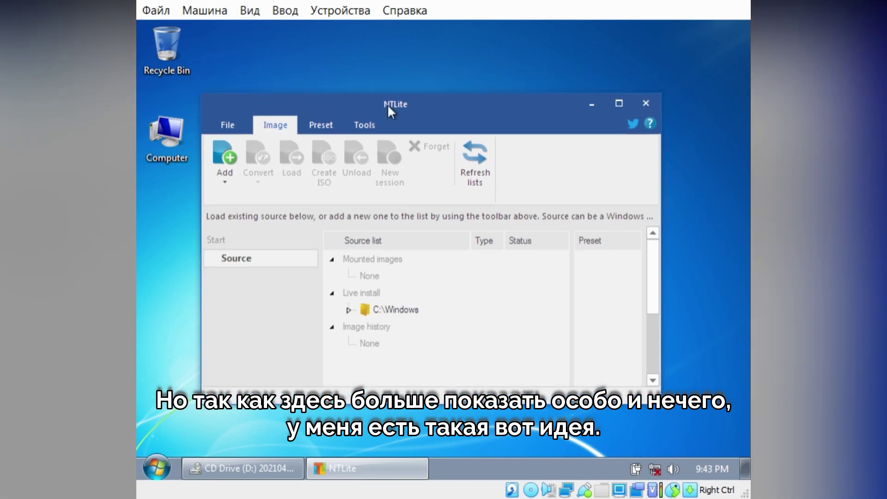
Move the NTLite window aside, check Task Manager's performance figures and running processes, and close Task Manager.
drag(388, 106, 491, 119)
right_click(508, 465)
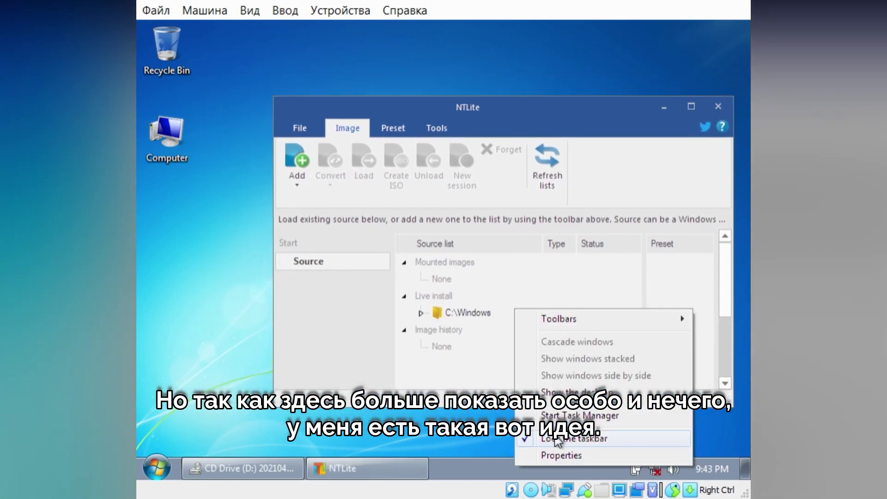
click(540, 417)
click(318, 74)
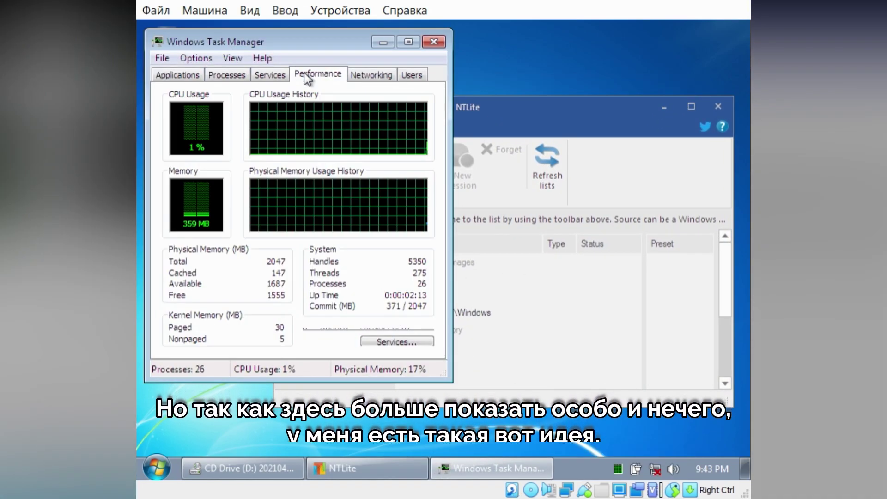
double_click(271, 68)
double_click(255, 73)
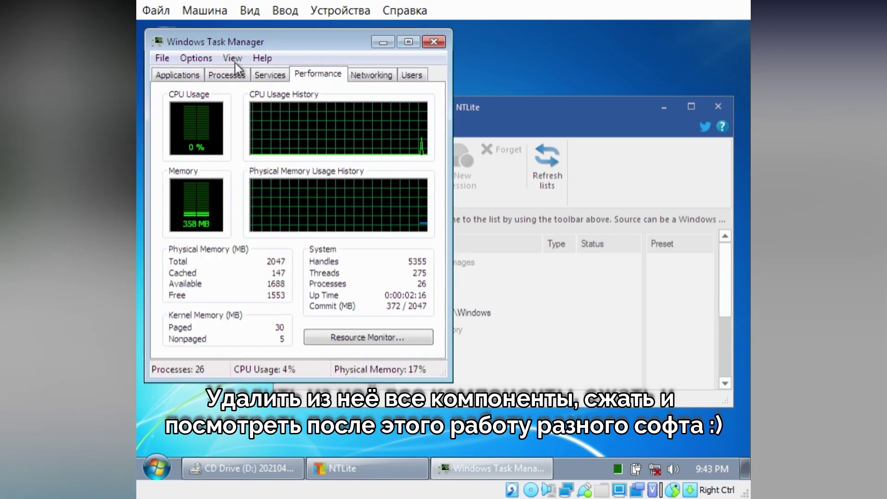
click(231, 74)
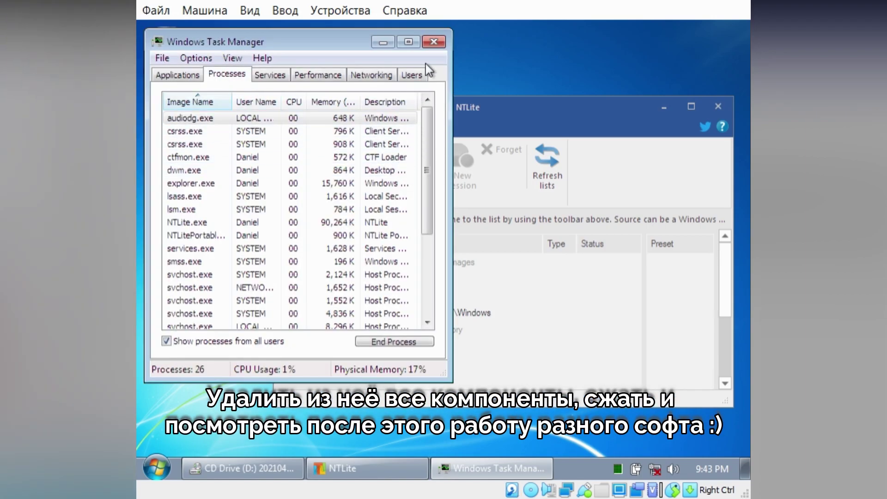
click(432, 42)
Load the live Windows 7 installation under C:\Windows into NTLite and accept the live-install warning.
double_click(439, 314)
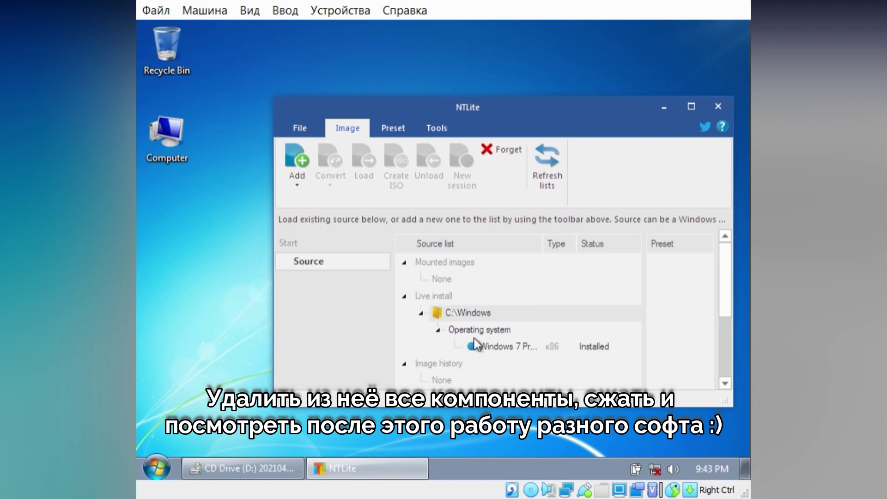
click(365, 172)
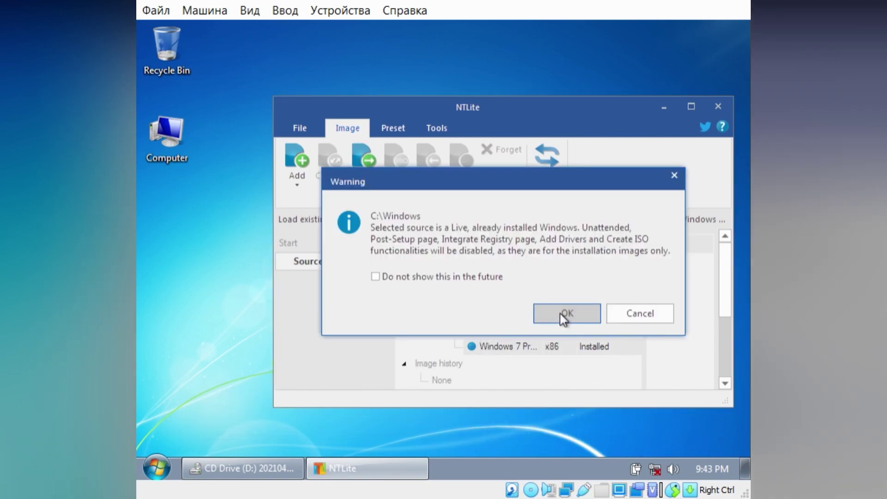
click(562, 316)
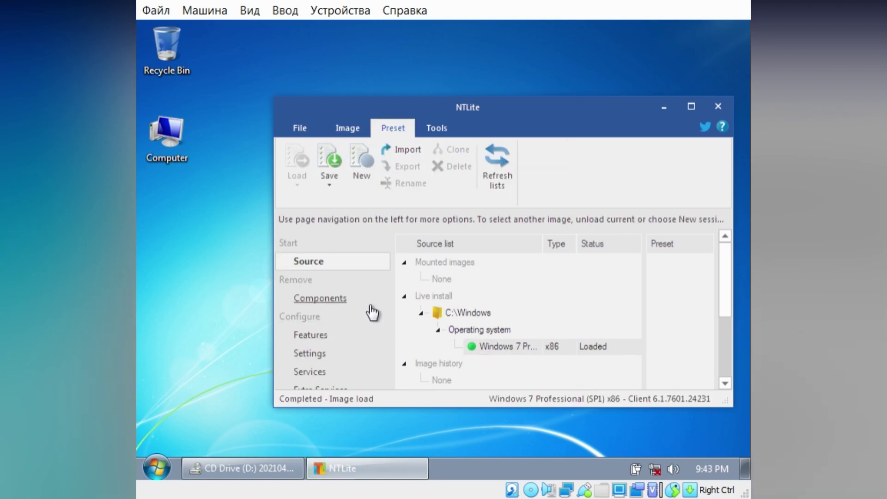
Open the component removal list, accept its warning and turn off the Recommended protection in the Compatibility options.
click(332, 300)
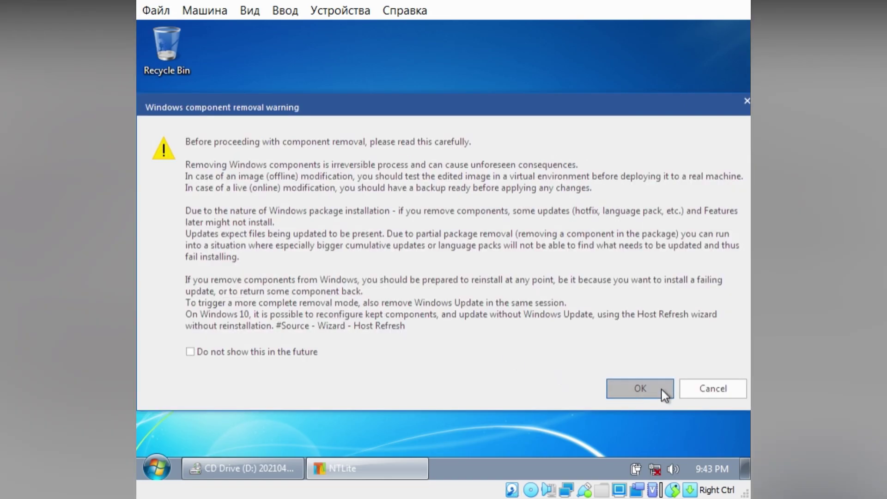
click(661, 390)
click(308, 160)
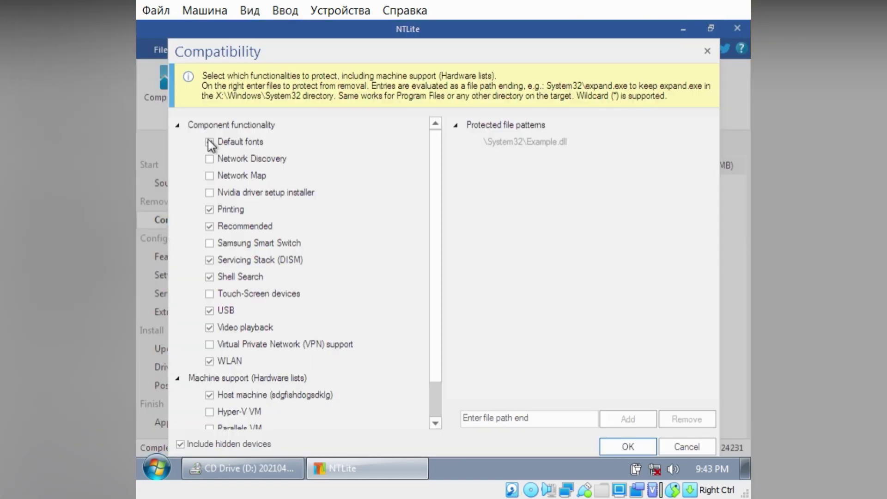
click(209, 226)
click(628, 446)
Review the components marked for removal and go to the Apply page.
scroll(335, 386, down, 10)
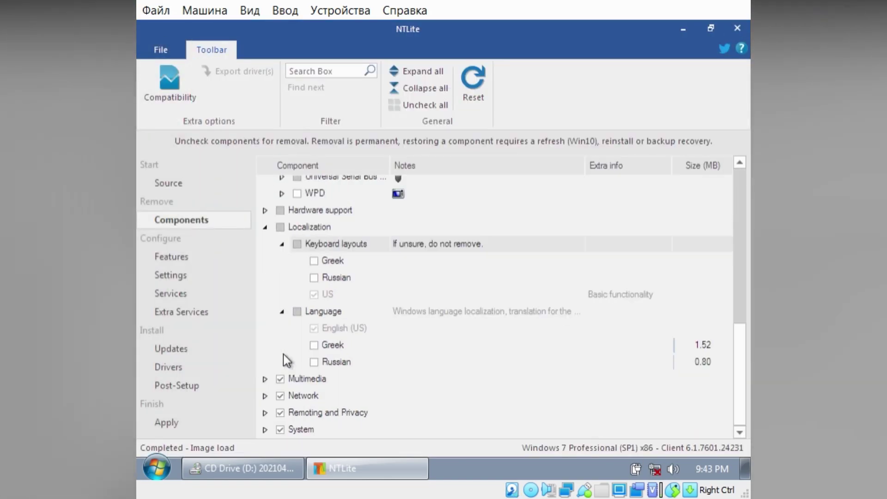
scroll(335, 312, up, 15)
click(166, 422)
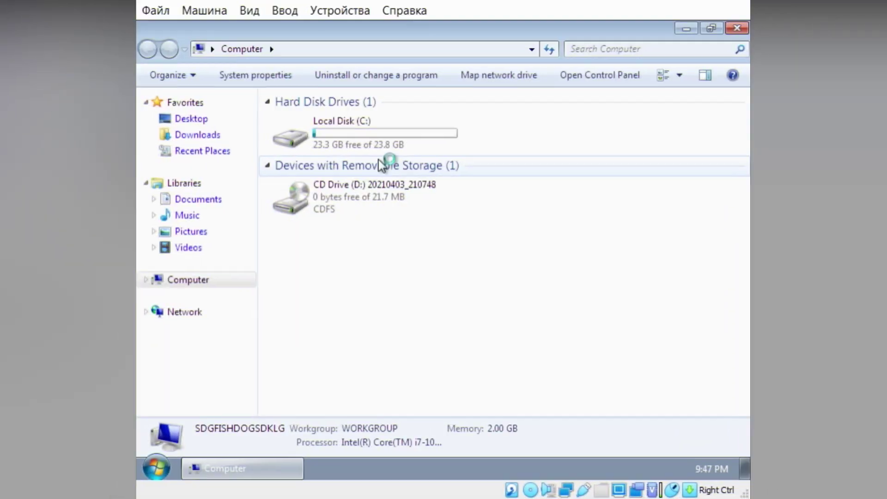
Check the used space of the stripped Local Disk (C:) in its properties, and close the properties and Computer windows.
click(353, 136)
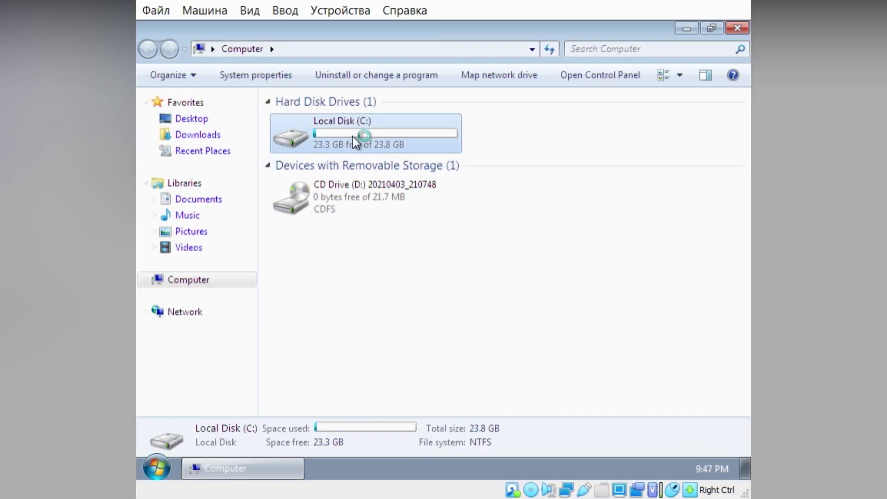
right_click(352, 137)
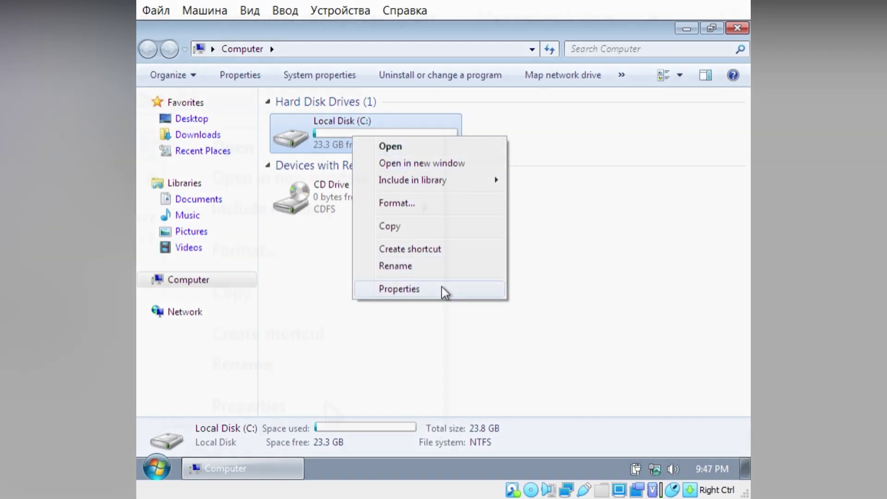
click(442, 289)
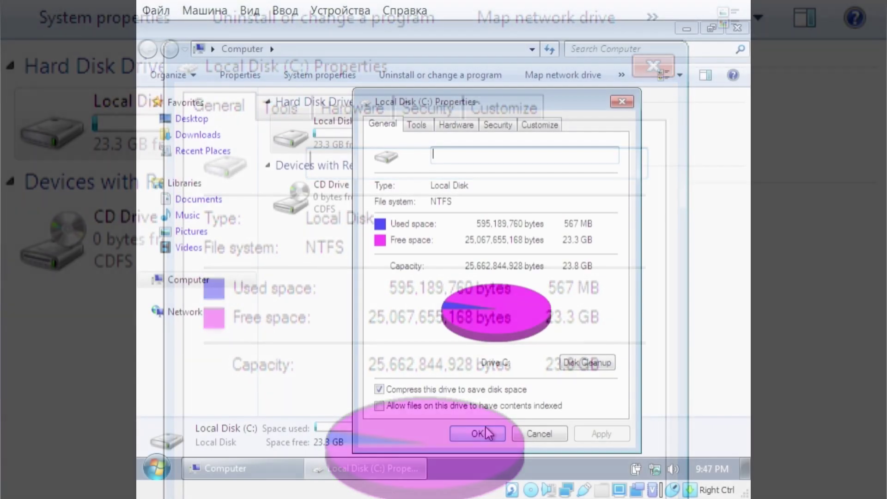
click(484, 431)
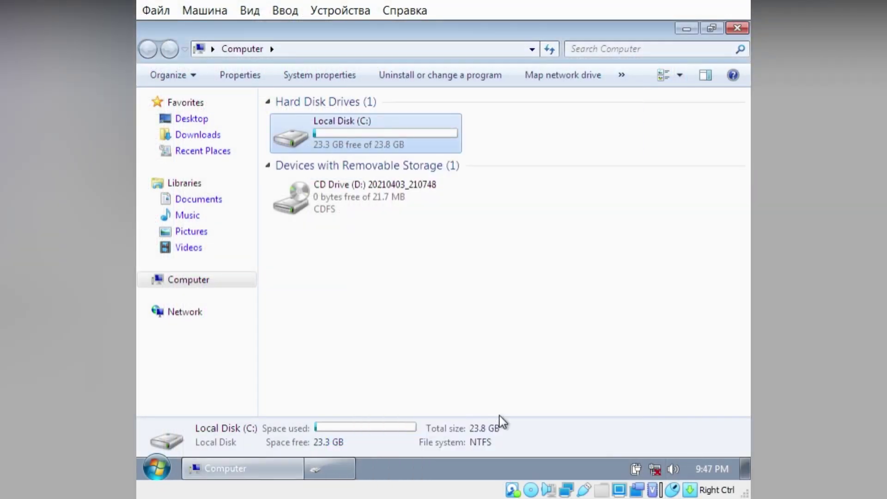
click(737, 28)
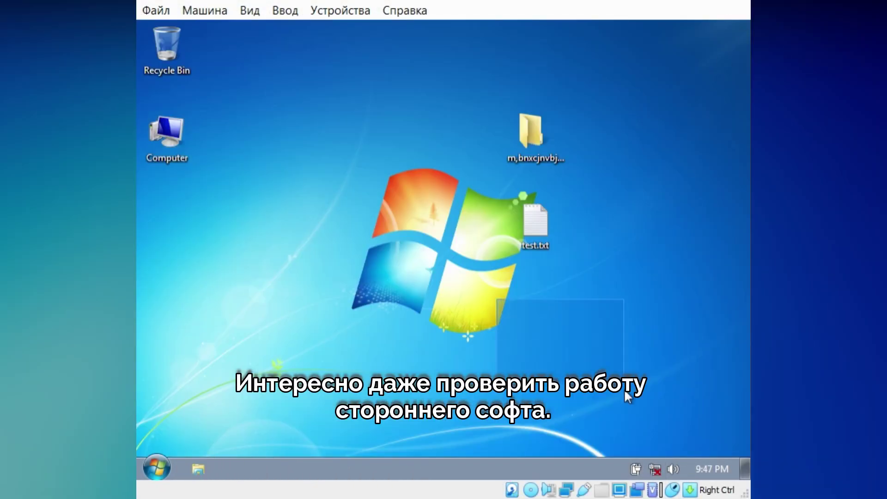
drag(692, 277, 441, 432)
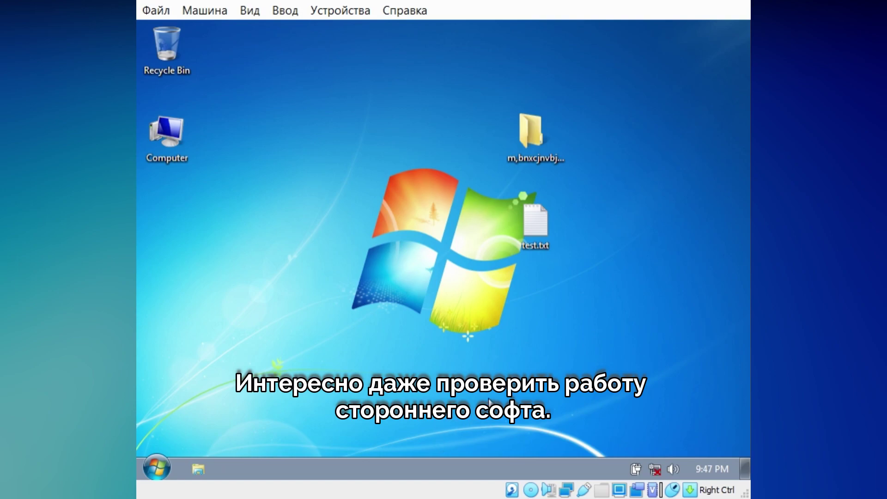
drag(347, 255, 434, 300)
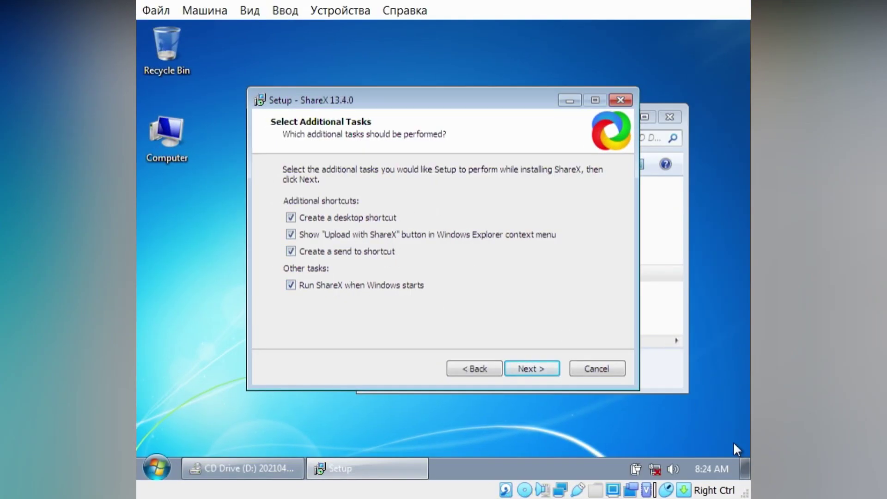
Try to install ShareX 13.4.0 with all additional tasks, repeating the .NET Framework 4.7.2 download several times, and cancel the setup.
click(509, 368)
click(510, 367)
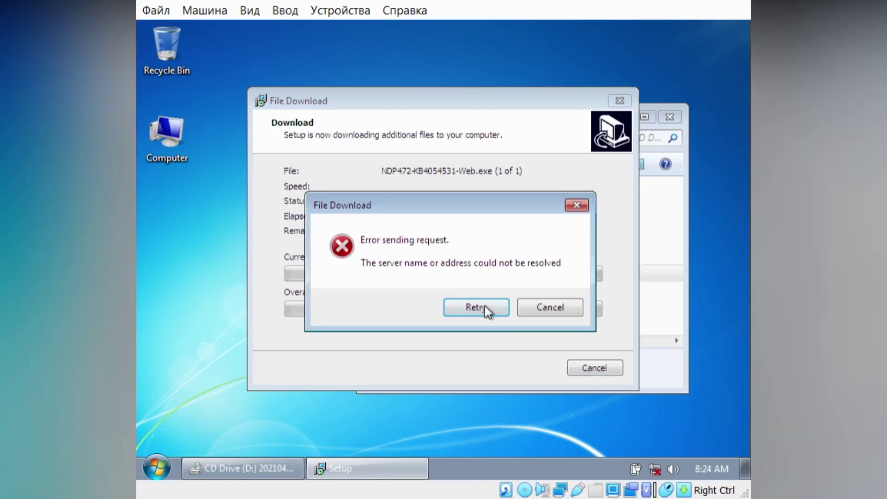
click(520, 308)
click(544, 366)
click(546, 308)
click(512, 368)
click(545, 307)
click(531, 368)
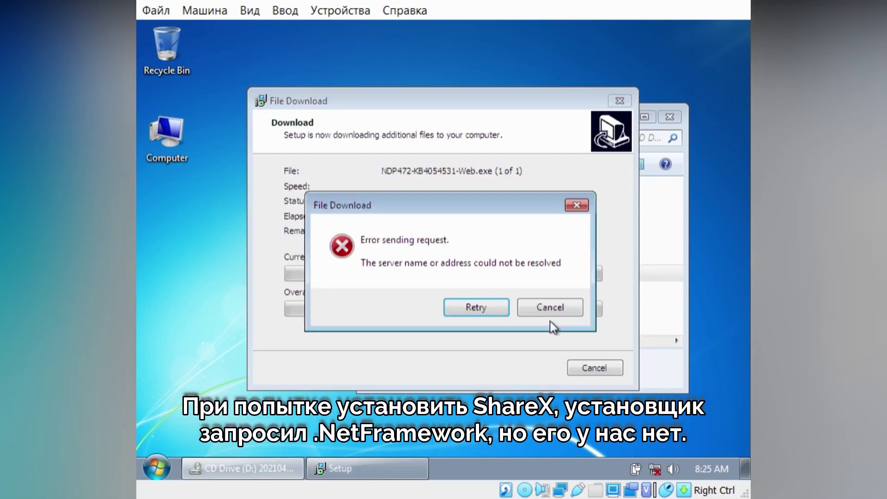
click(545, 307)
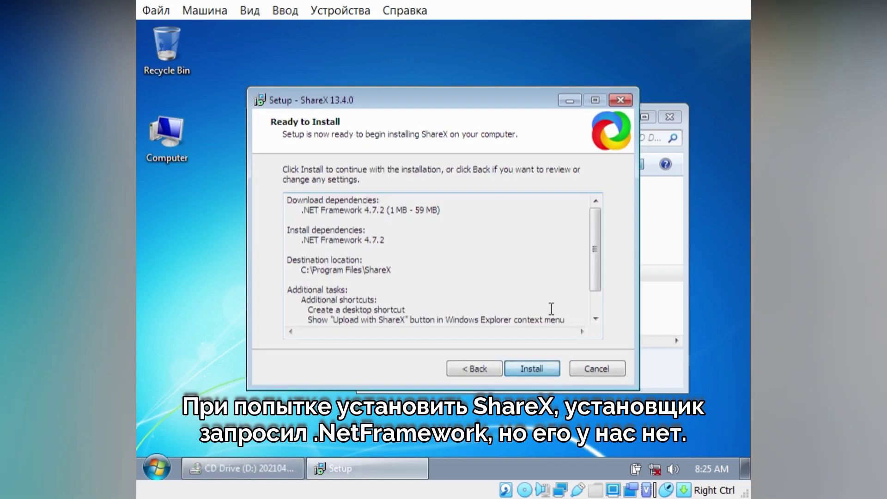
click(597, 369)
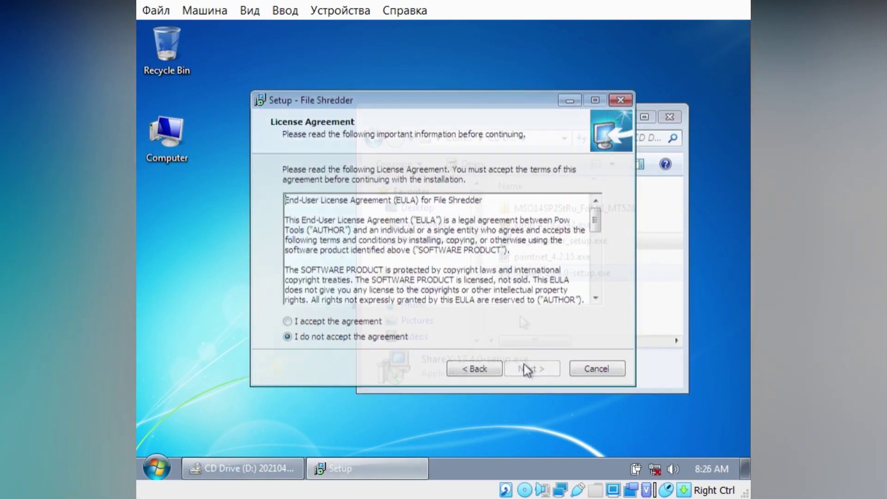
Install File Shredder with its license accepted, the default Start Menu folder and a desktop icon.
click(288, 321)
click(549, 367)
click(550, 368)
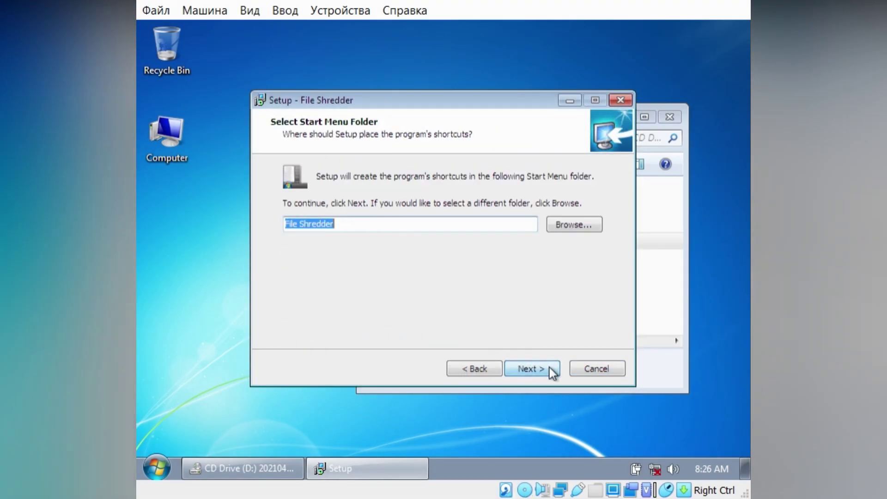
click(550, 367)
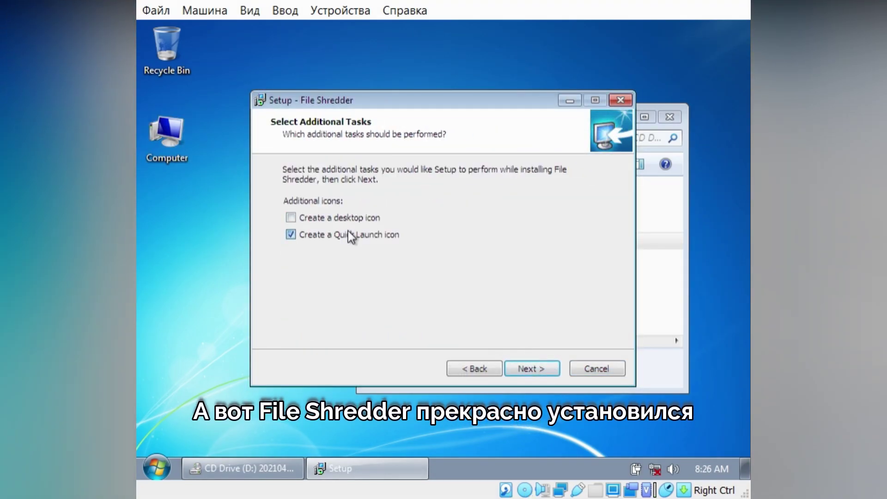
click(531, 369)
click(536, 369)
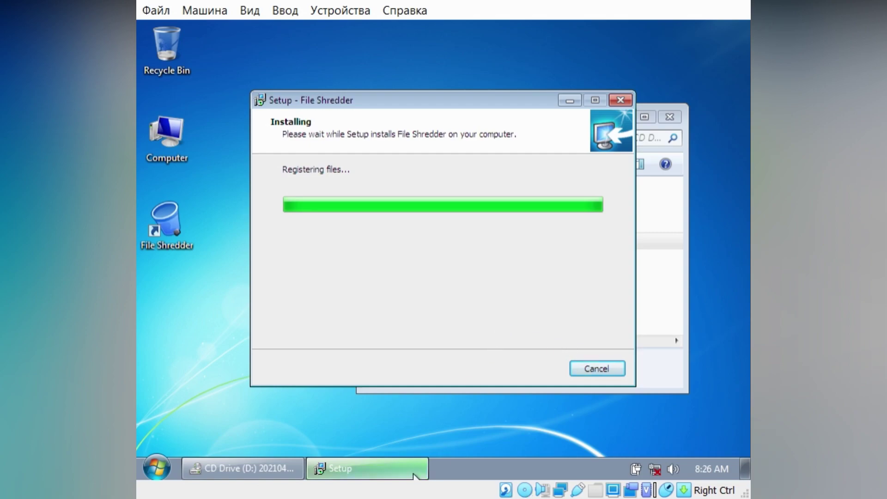
Move the CD drive folder window clear of the File Shredder installer and close the stalled installer.
click(416, 473)
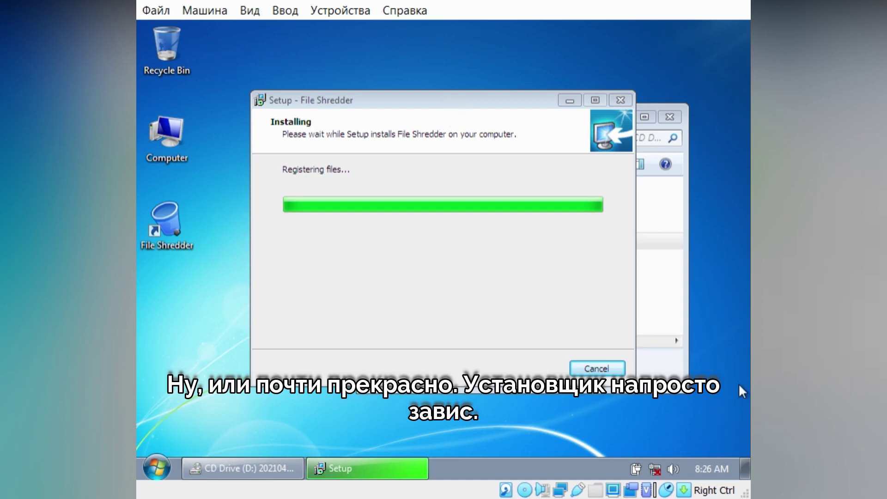
click(642, 196)
drag(525, 124, 553, 181)
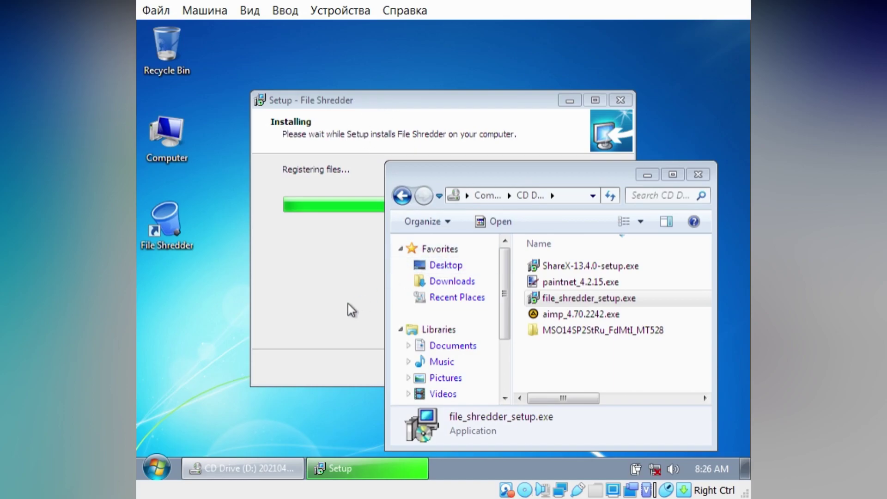
click(348, 469)
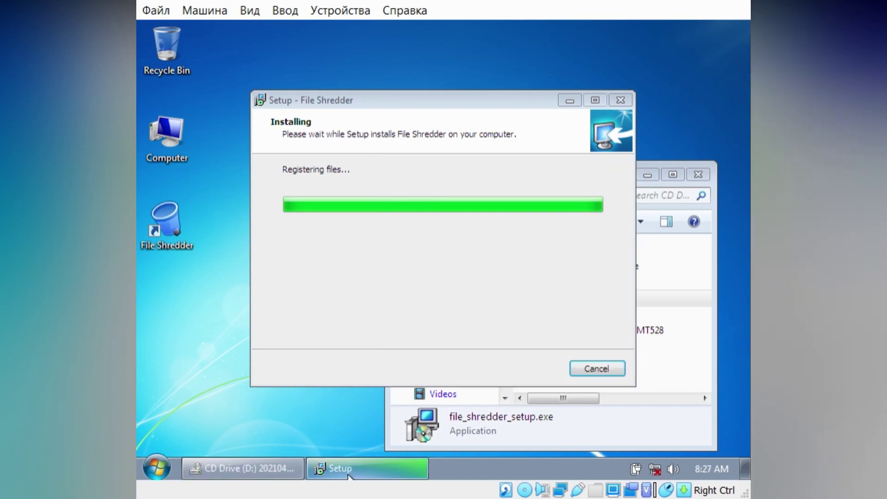
right_click(349, 473)
click(365, 446)
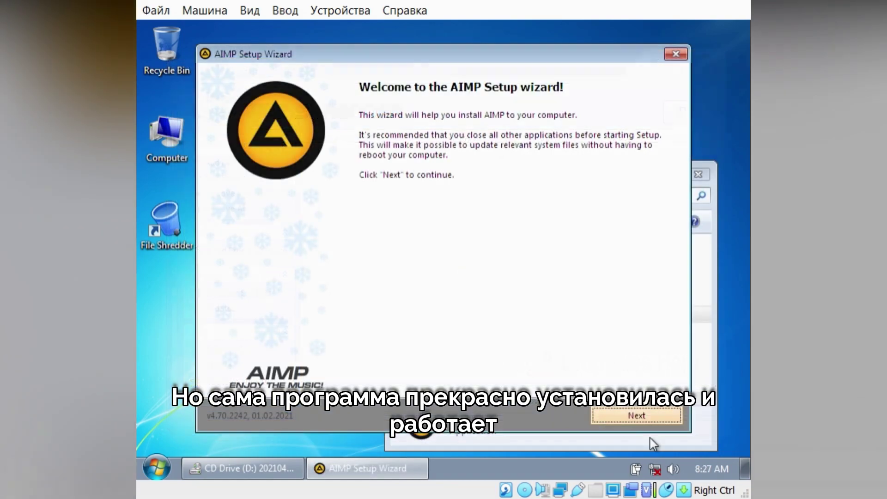
Install AIMP v4.70.2242, agreeing to the license terms and keeping all shortcut and integration options enabled.
click(647, 416)
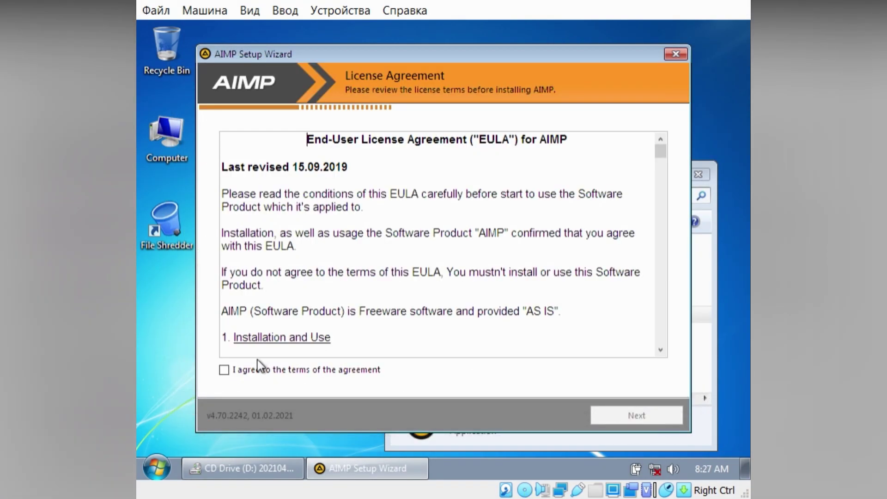
click(321, 371)
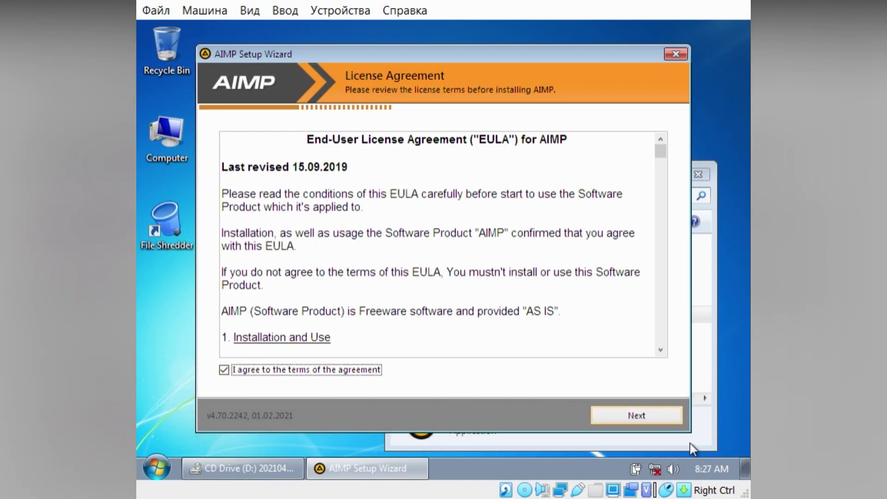
click(611, 412)
click(612, 414)
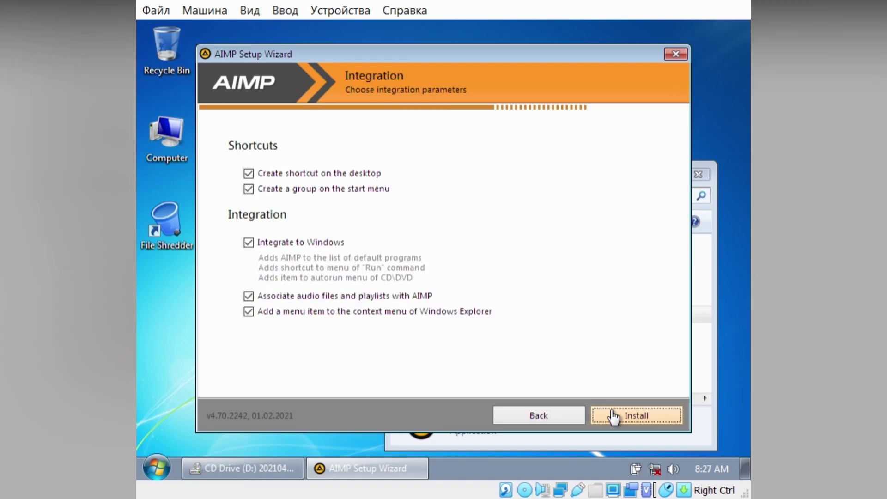
click(612, 414)
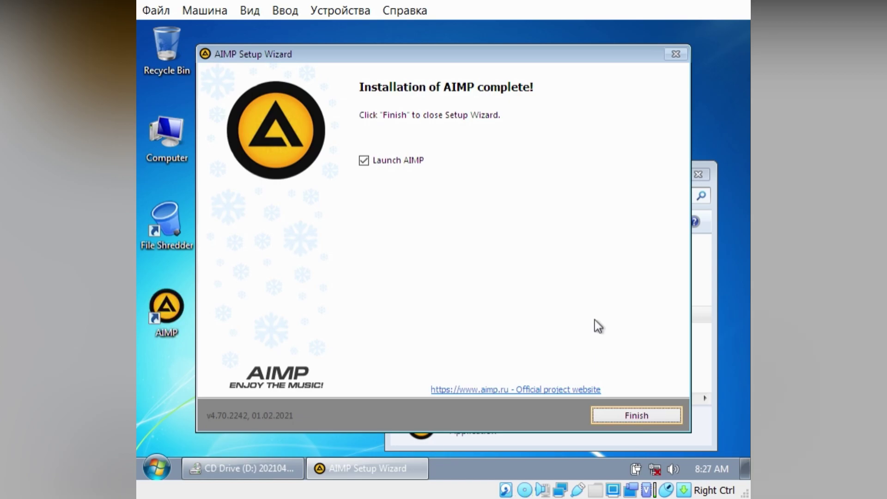
Finish the AIMP setup with the player launched and switch its skin to Pandemic.
click(614, 413)
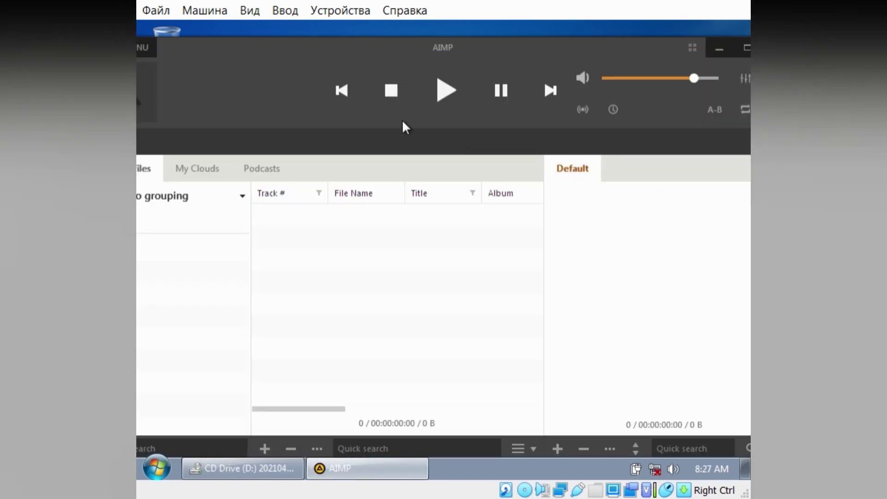
click(148, 48)
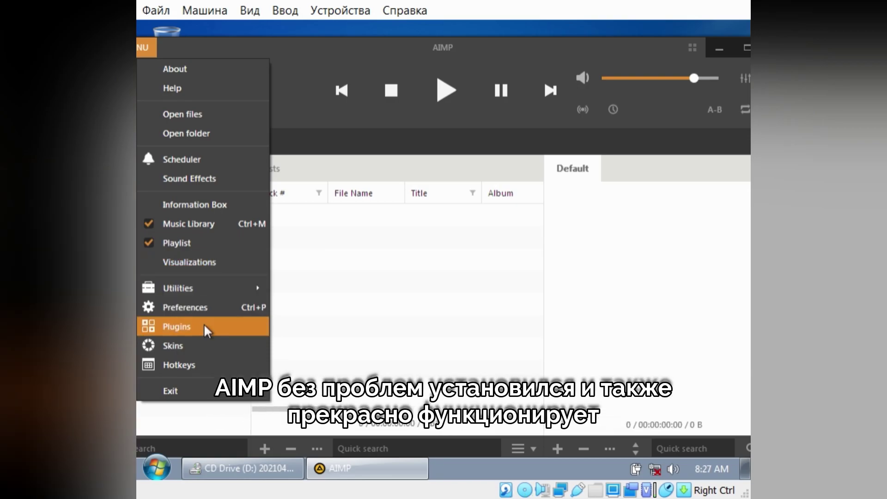
click(203, 342)
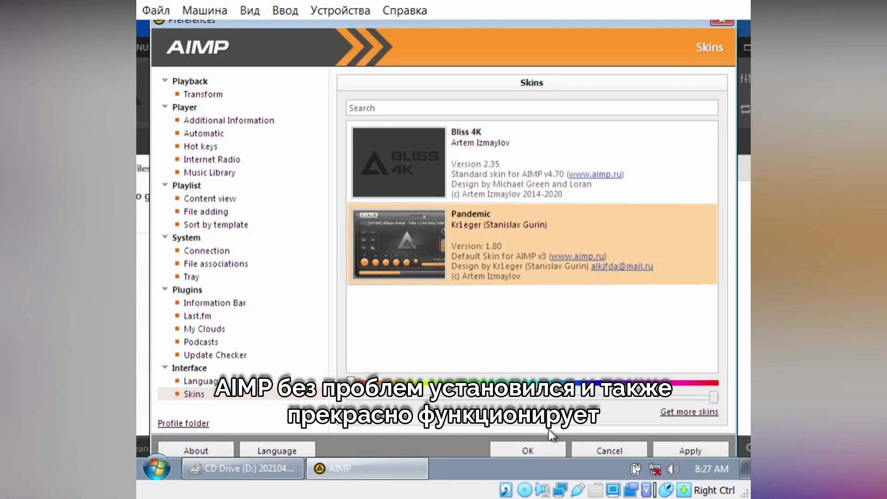
click(547, 443)
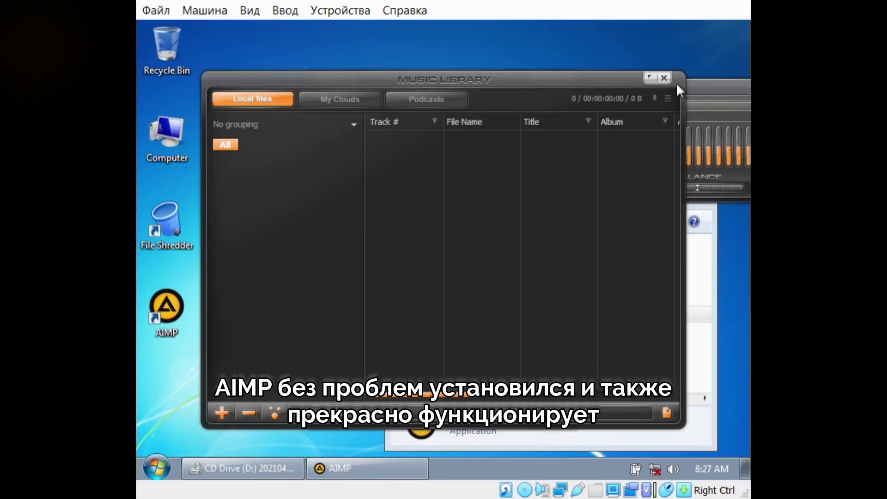
Close AIMP's music library window, move the player across the desktop and open its main menu.
click(665, 81)
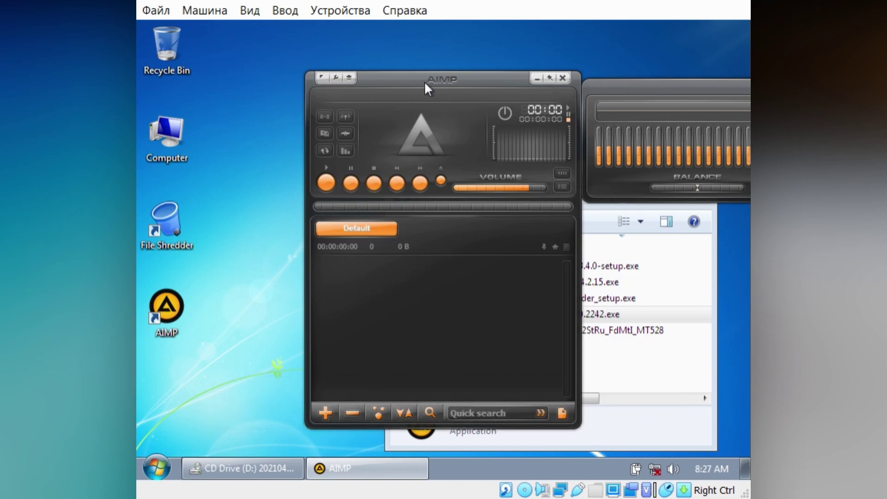
drag(425, 88, 366, 96)
click(502, 195)
click(502, 195)
click(502, 181)
drag(426, 94, 594, 84)
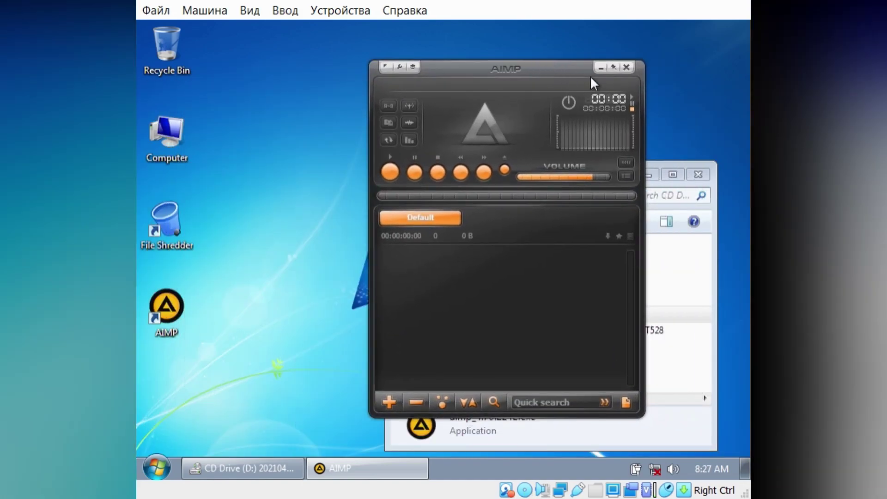
click(388, 66)
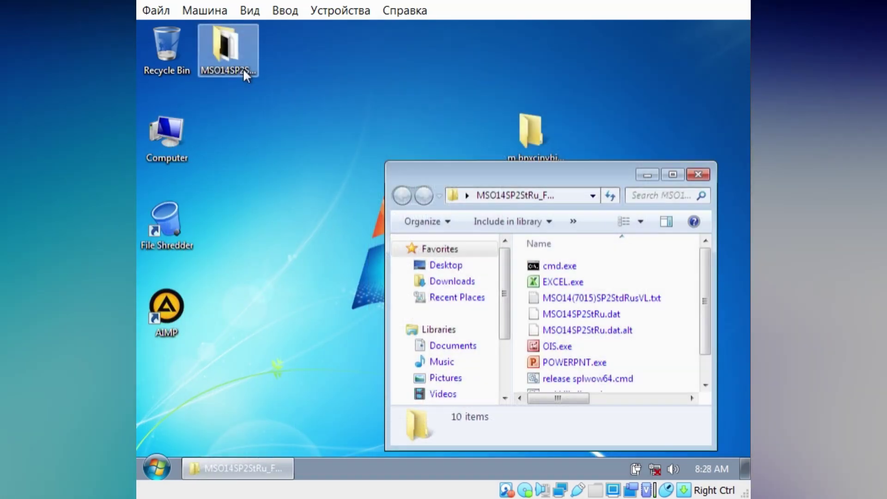
Look through the portable Office 2010 folder, launch Word from it and minimize the folder window.
scroll(657, 342, down, 1)
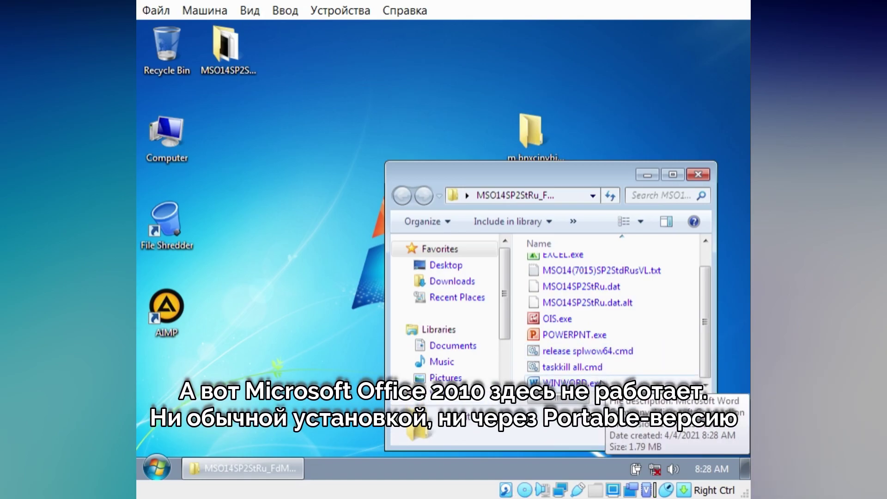
scroll(644, 245, up, 1)
click(648, 177)
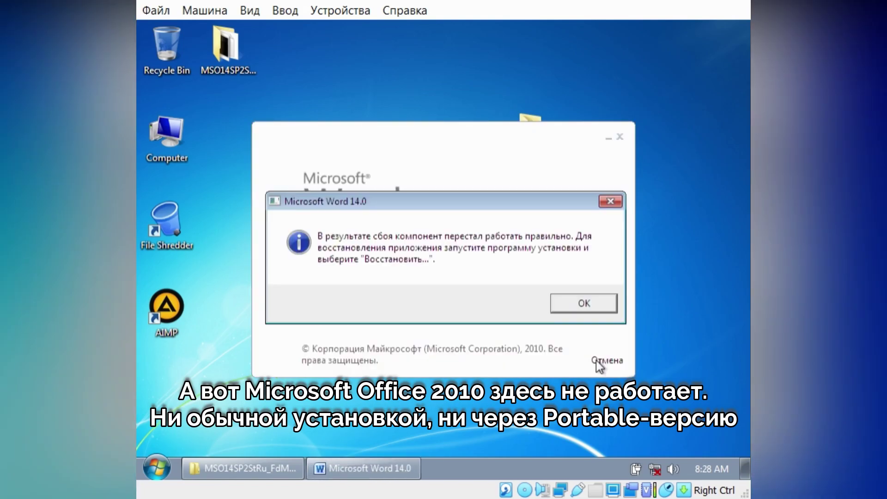
Test Word and PowerPoint, dismissing Word's component message, moving the license errors aside and closing the PowerPoint one.
click(586, 312)
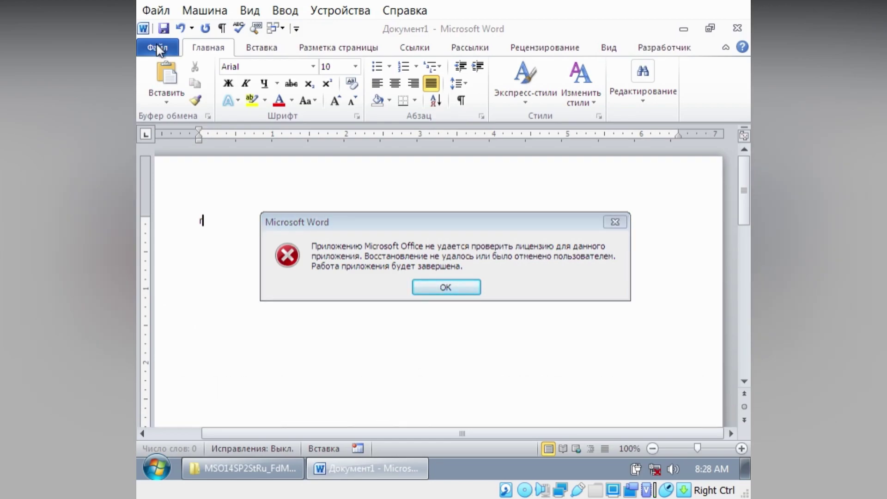
drag(429, 213, 406, 144)
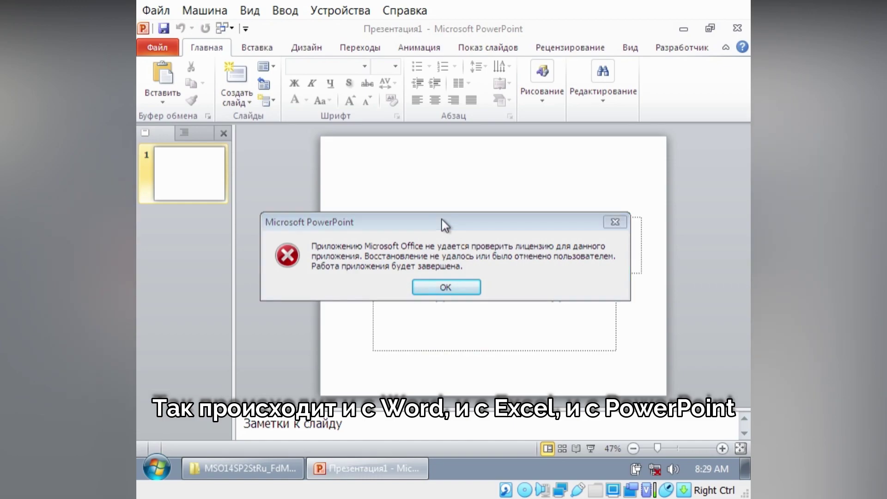
drag(442, 220, 489, 152)
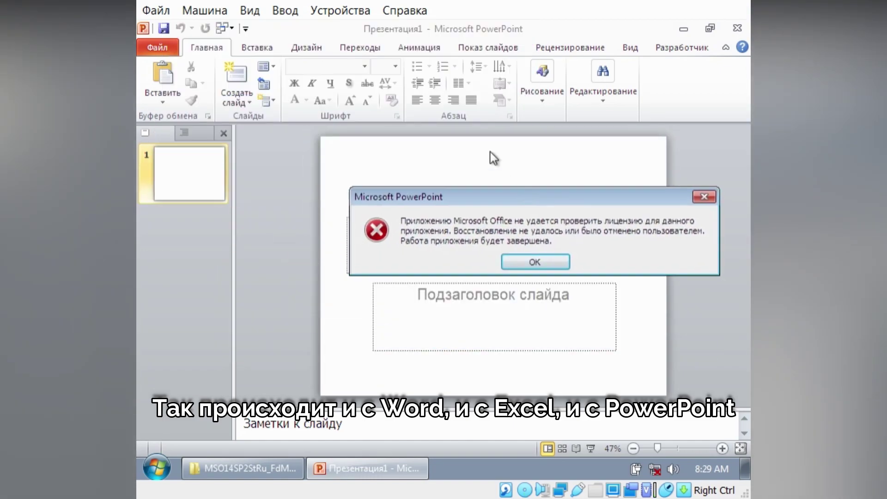
click(534, 263)
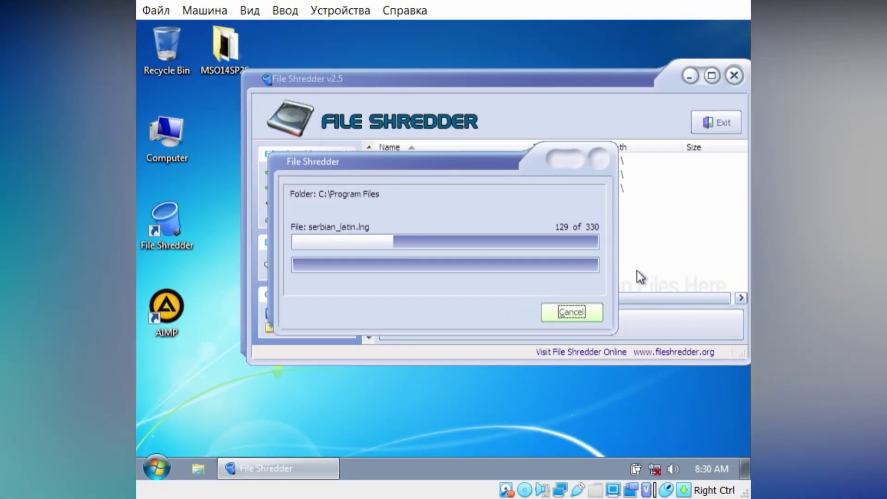
Check the Start menu's program list and try to start Task Manager while File Shredder wipes the system folders.
click(156, 468)
click(198, 403)
click(582, 195)
right_click(577, 467)
click(577, 419)
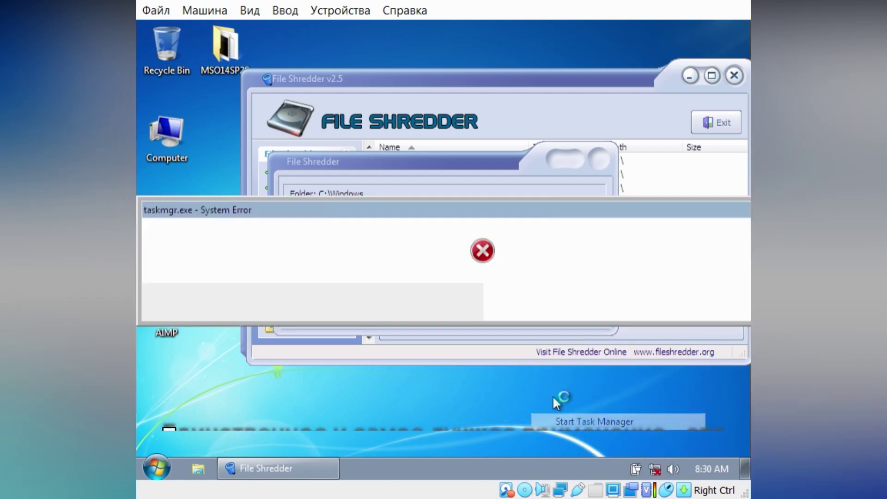
mouse_move(455, 210)
mouse_down()
mouse_move(611, 284)
mouse_move(445, 335)
mouse_move(741, 337)
mouse_move(419, 311)
mouse_move(671, 341)
mouse_move(245, 220)
mouse_move(456, 209)
mouse_up()
Reopen the Start menu to test its system entries during the shredding and try to move the Windows Explorer error aside.
click(157, 467)
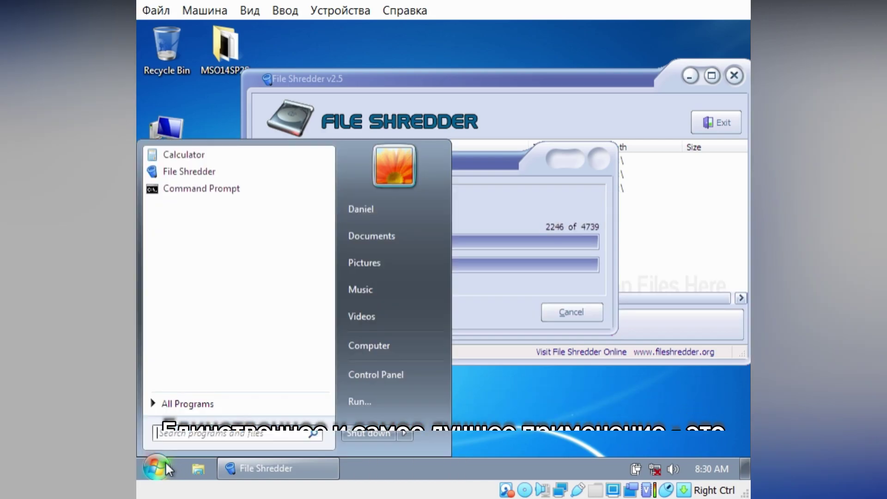
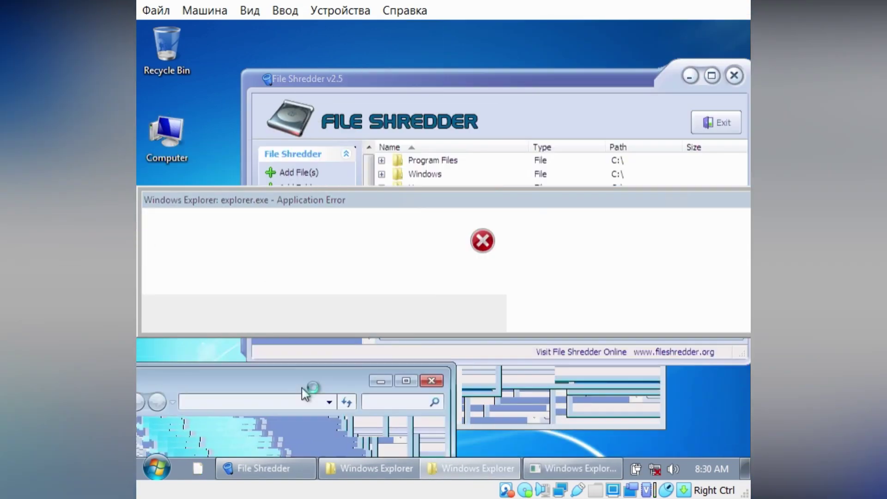
click(157, 467)
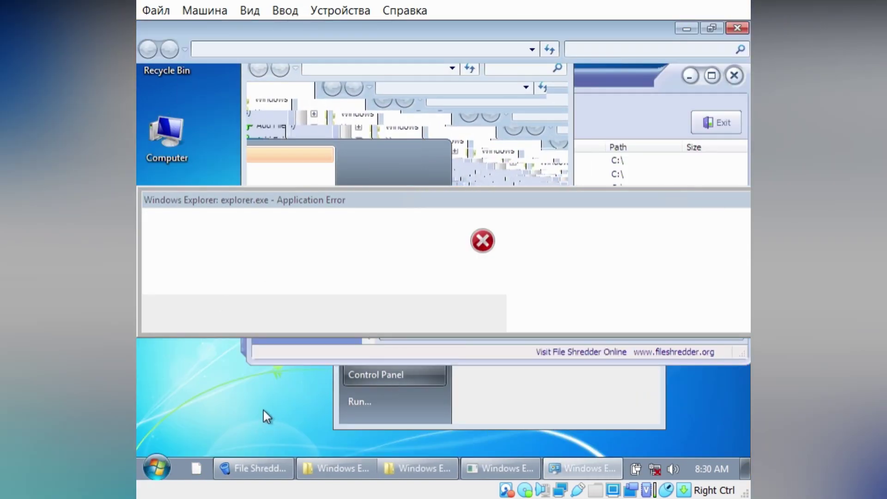
drag(326, 193, 183, 192)
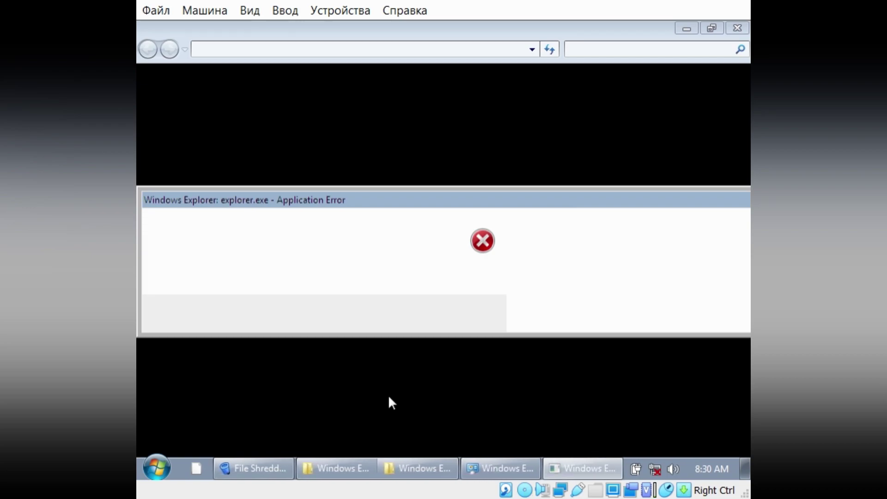
Try again to start Task Manager from the taskbar's context options.
right_click(668, 470)
right_click(668, 470)
click(675, 418)
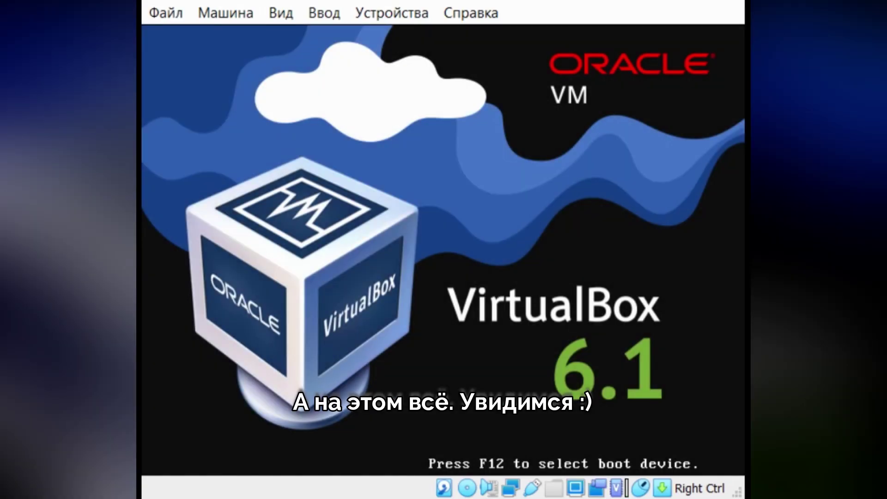